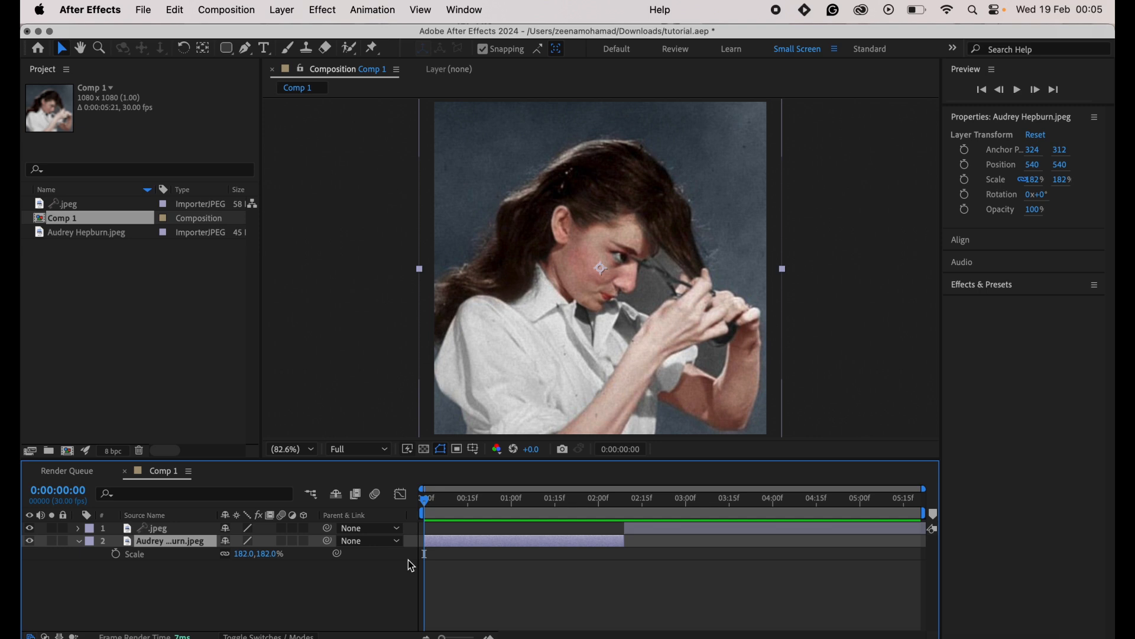
Step: Pre-compose each of the two image layers into its own composition, moving all attributes into it
key("super+shift+c")
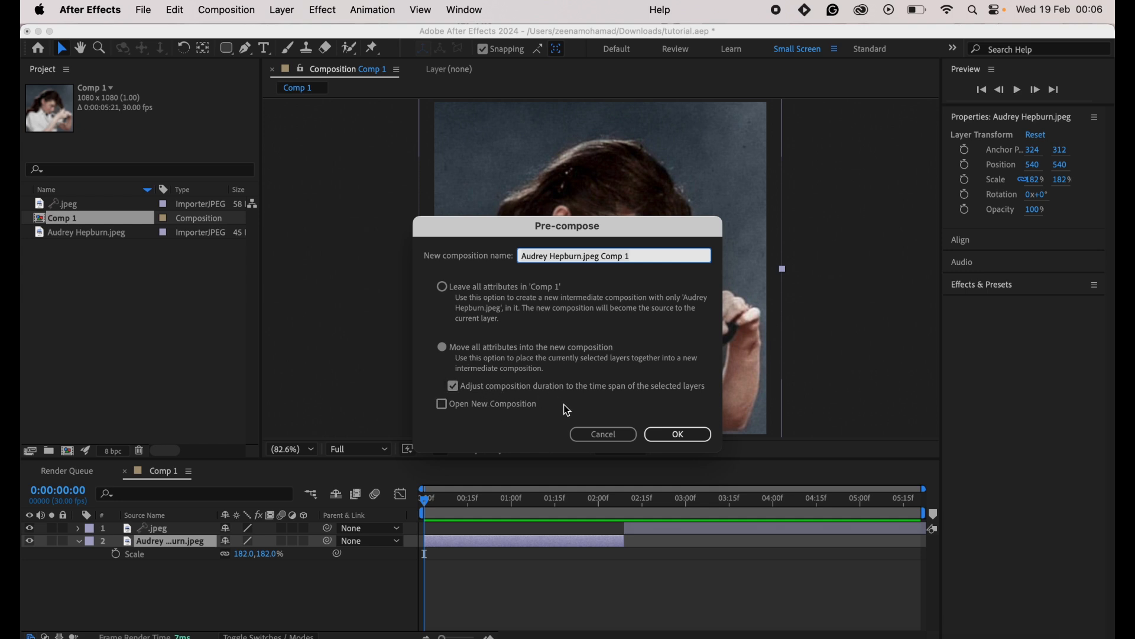
left_click(671, 444)
left_click(678, 436)
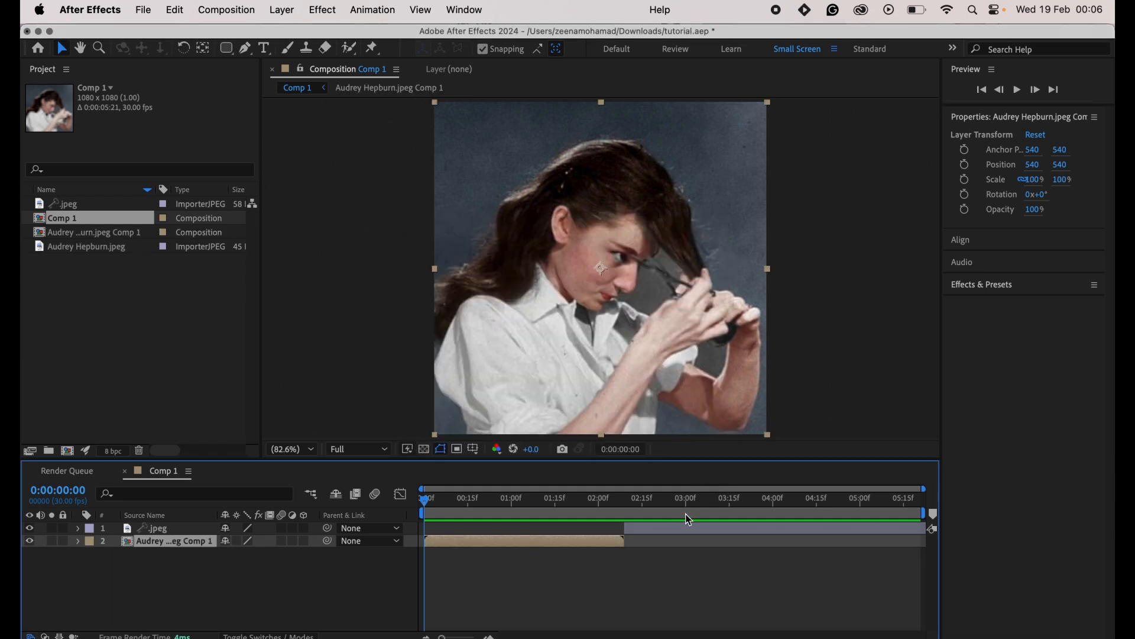
left_click(668, 500)
left_click(667, 528)
key("super+shift+c")
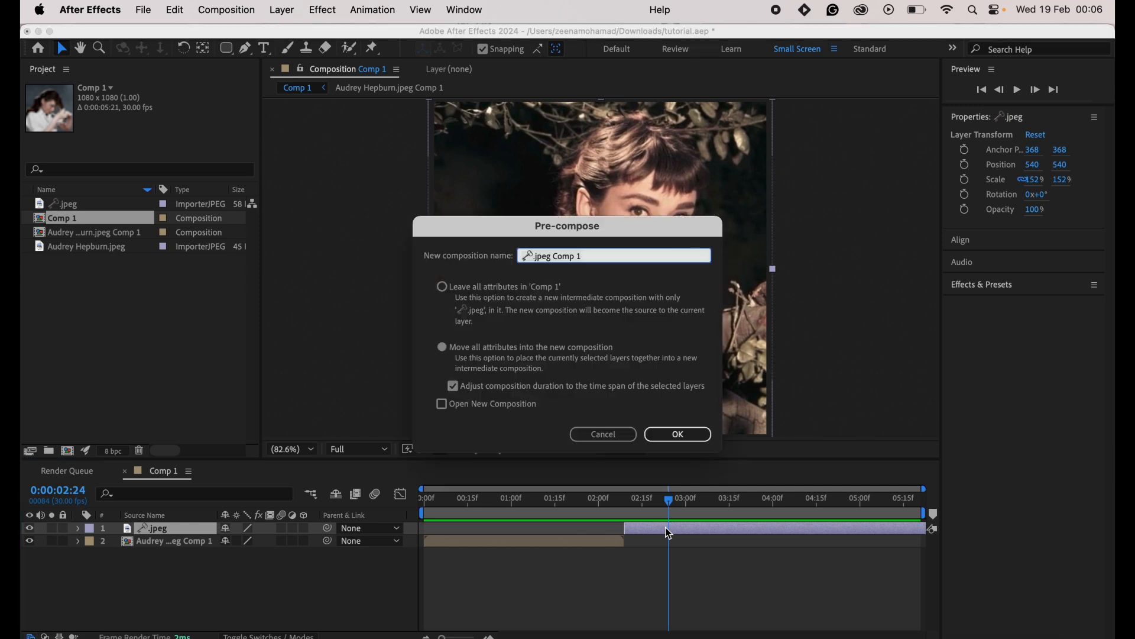
left_click(664, 434)
Step: Turn on motion blur for both pre-composed layers and for the whole composition
left_click_drag(506, 498, 335, 497)
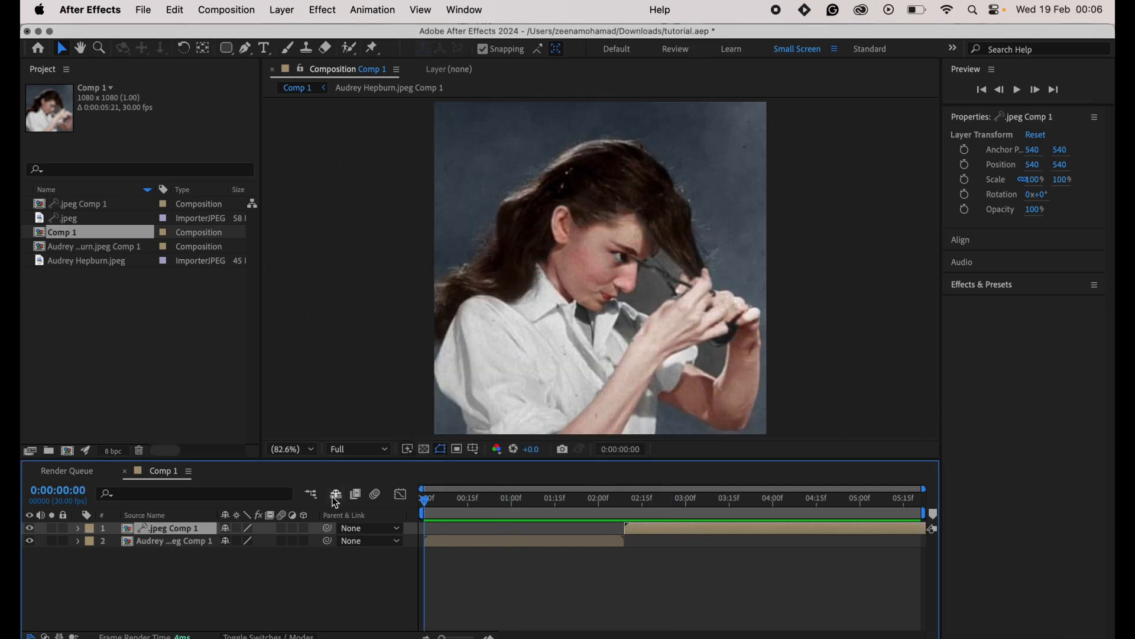
left_click(248, 568)
left_click_drag(250, 573, 268, 506)
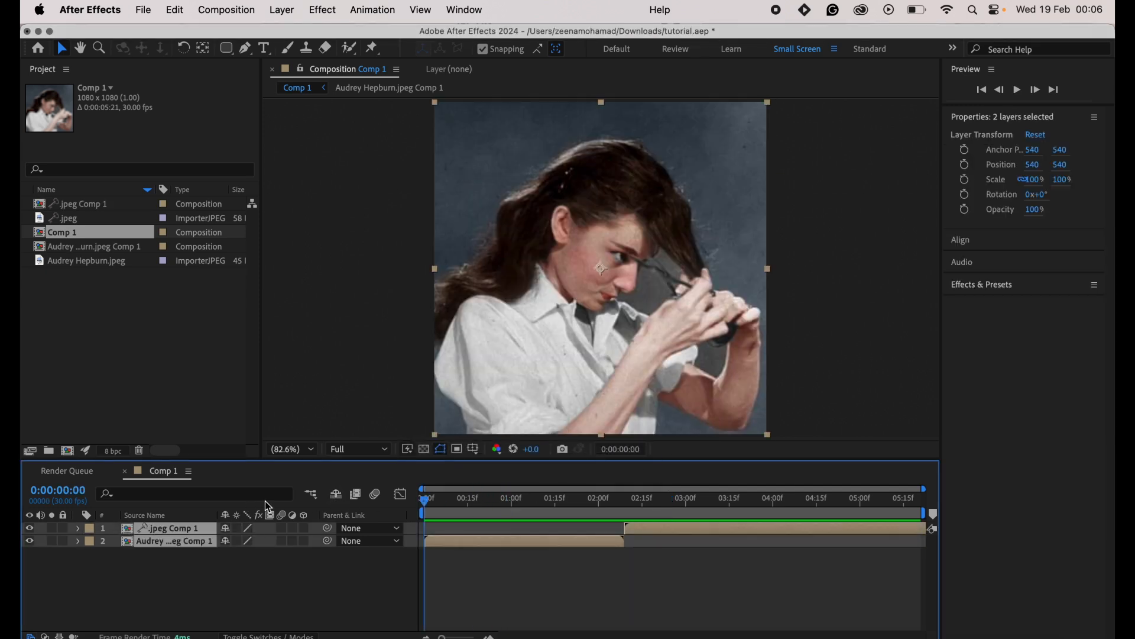
left_click(282, 529)
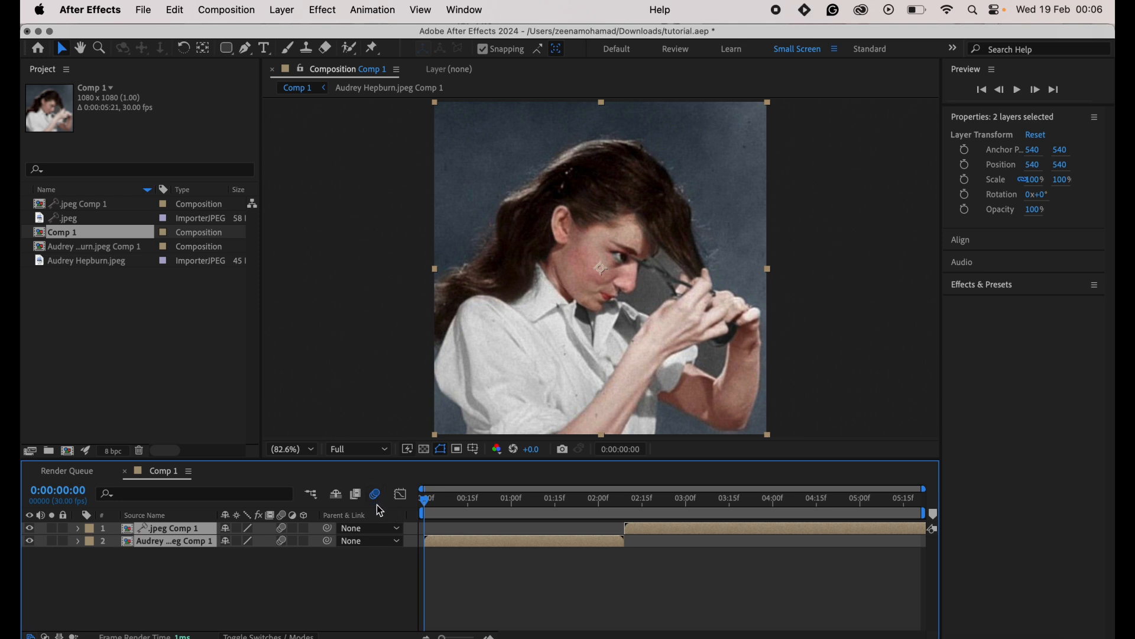
Step: Add a 100% scale keyframe to the Audrey Hepburn.jpeg Comp 1 layer and place it at about 0:00:00:13
left_click(479, 573)
left_click(485, 542)
key("s")
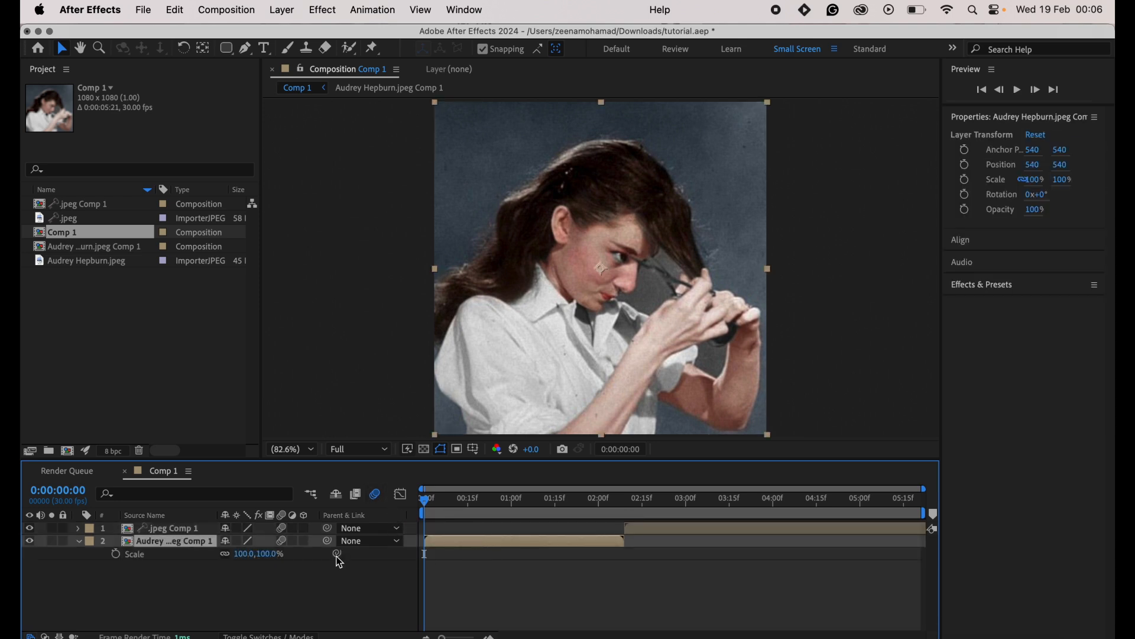
left_click(114, 555)
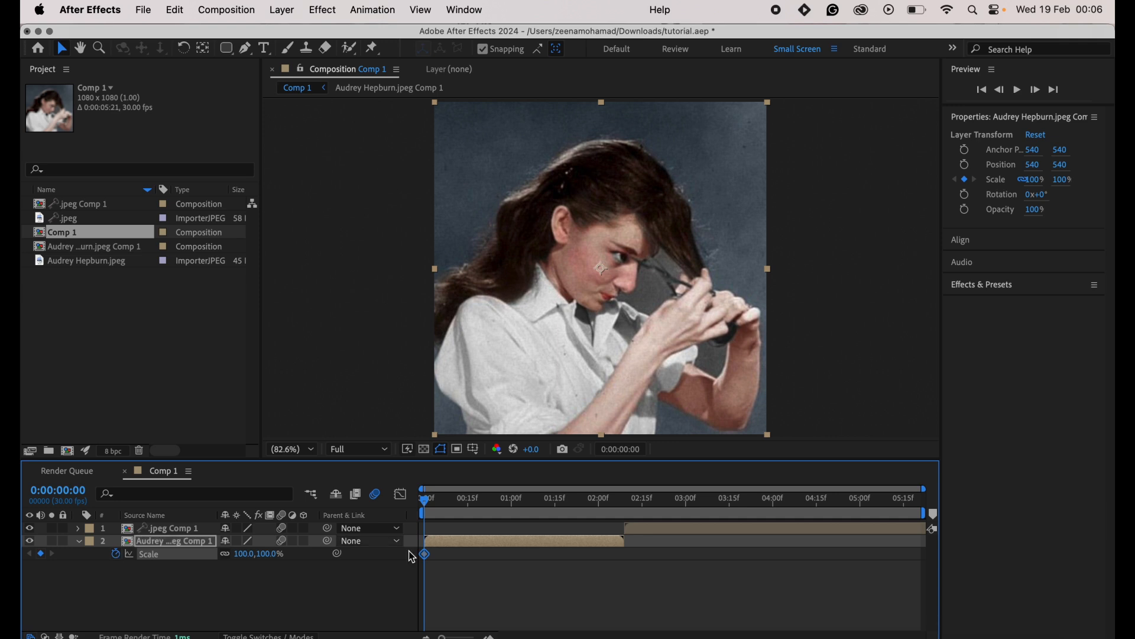
left_click_drag(444, 558, 470, 561)
Step: Set the first clip's scale to 300% at its end, at 0:00:02:09
left_click_drag(467, 501, 626, 568)
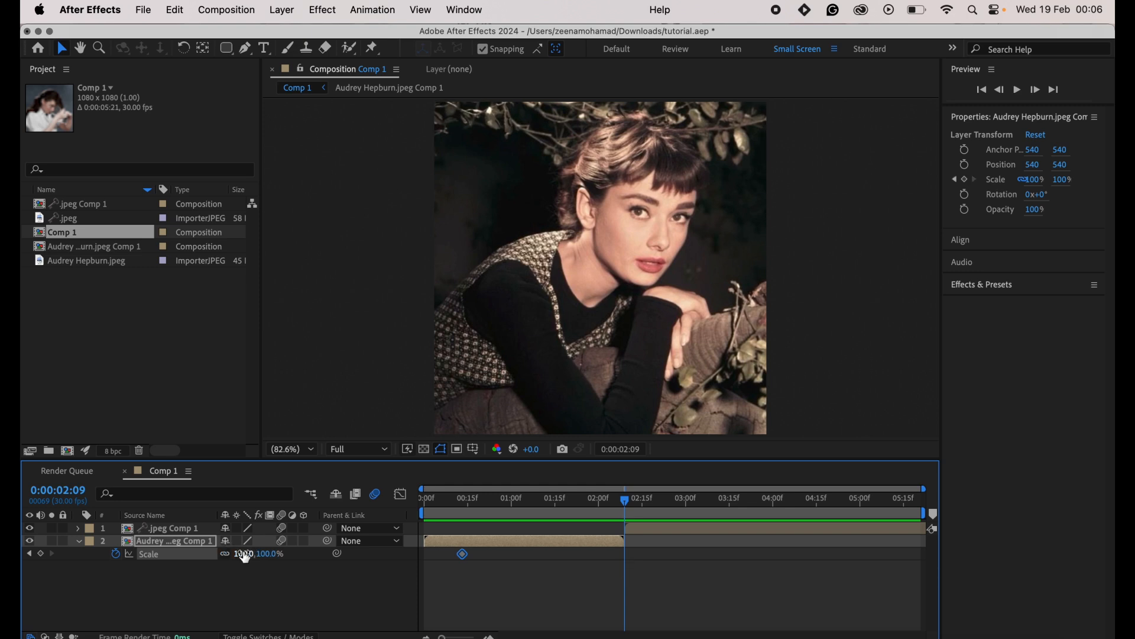
left_click(245, 553)
key("Return")
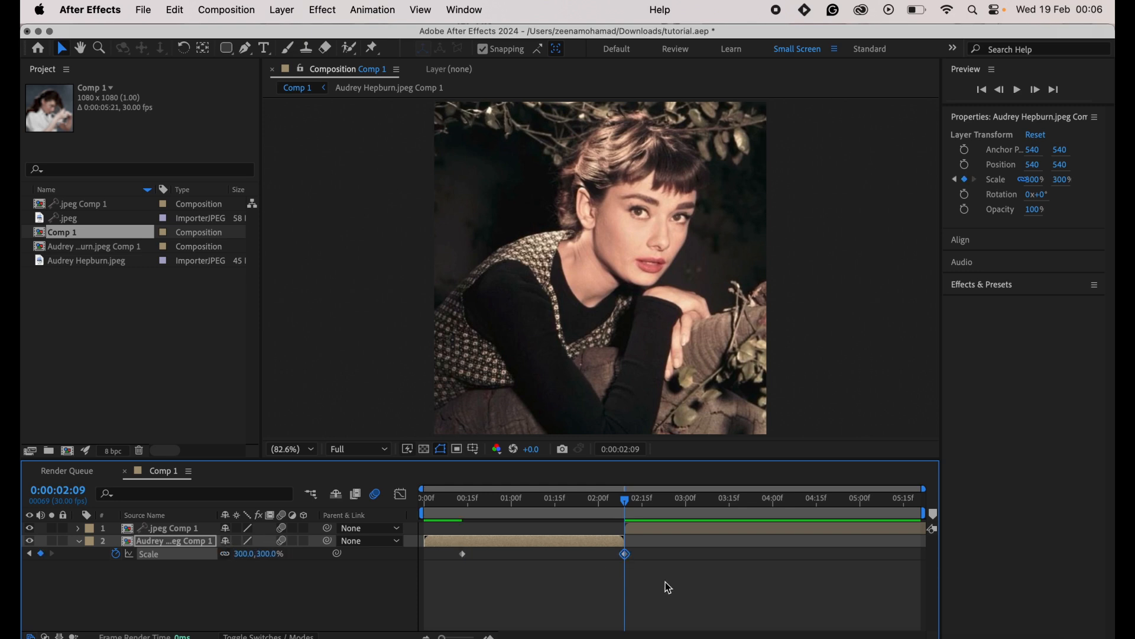
Step: Show both scale keyframes of the first clip in the Graph Editor and apply Easy Ease to them
left_click(618, 516)
left_click(625, 516)
left_click_drag(630, 511, 546, 514)
left_click_drag(436, 560, 754, 571)
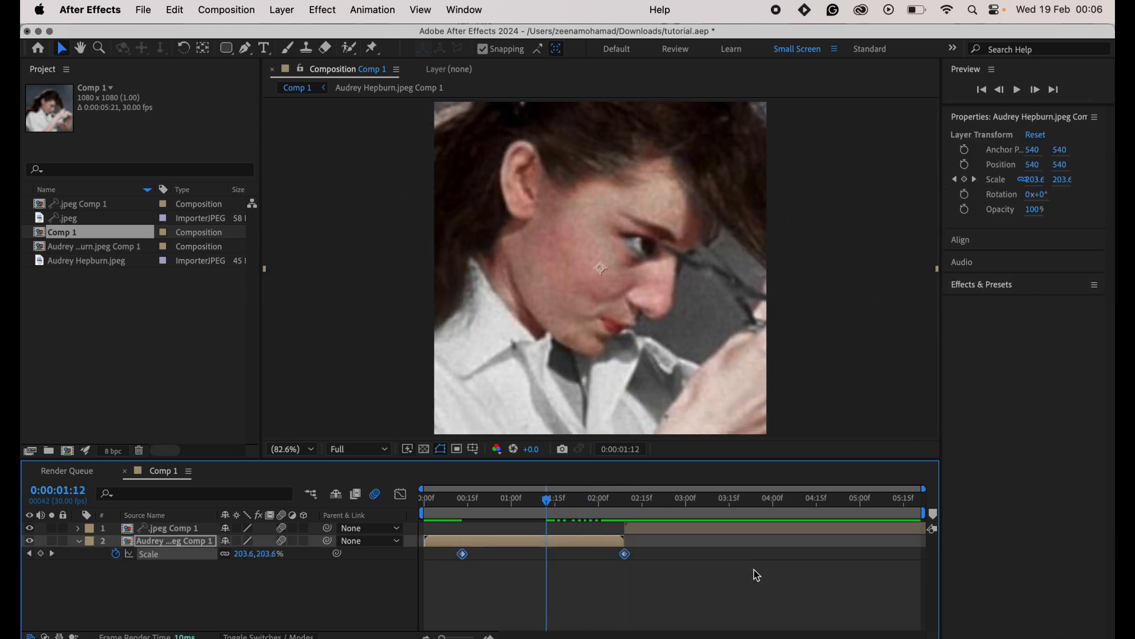
left_click(401, 493)
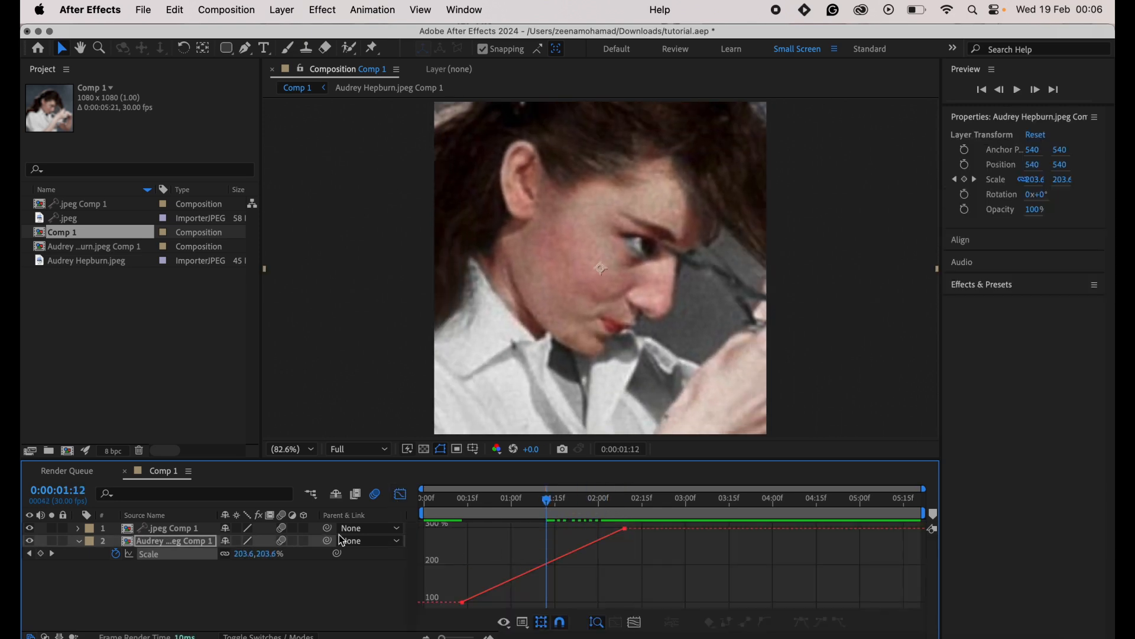
left_click(535, 569)
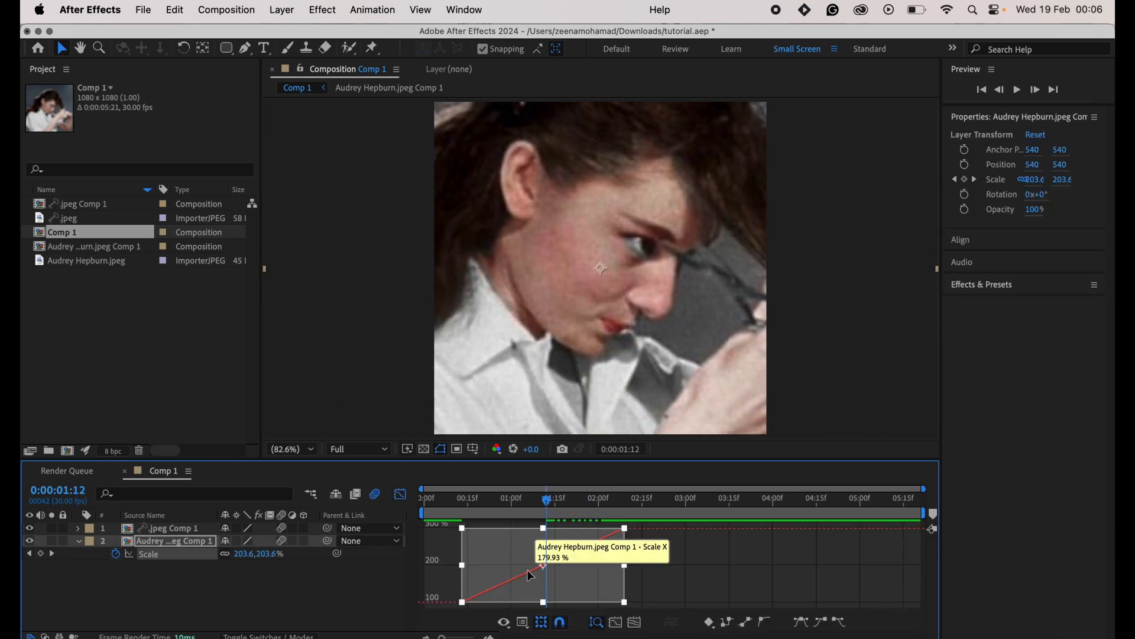
left_click(801, 620)
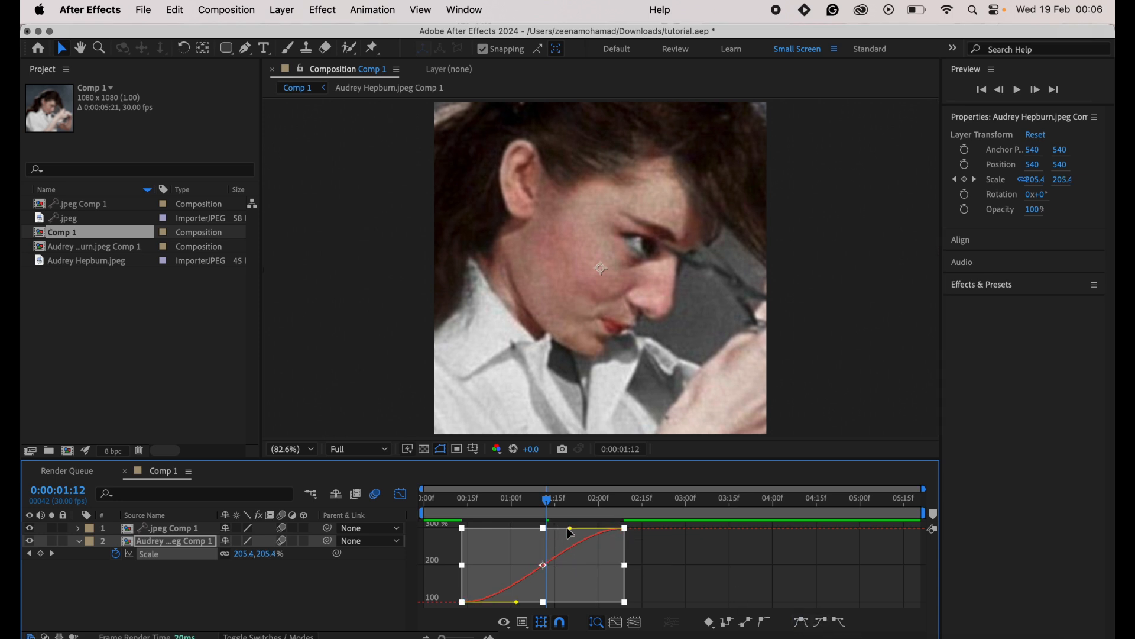
Step: Reshape the first clip's scale curve to start slowly and rise steeply into the last keyframe, and preview the zoom
left_click_drag(569, 525, 660, 588)
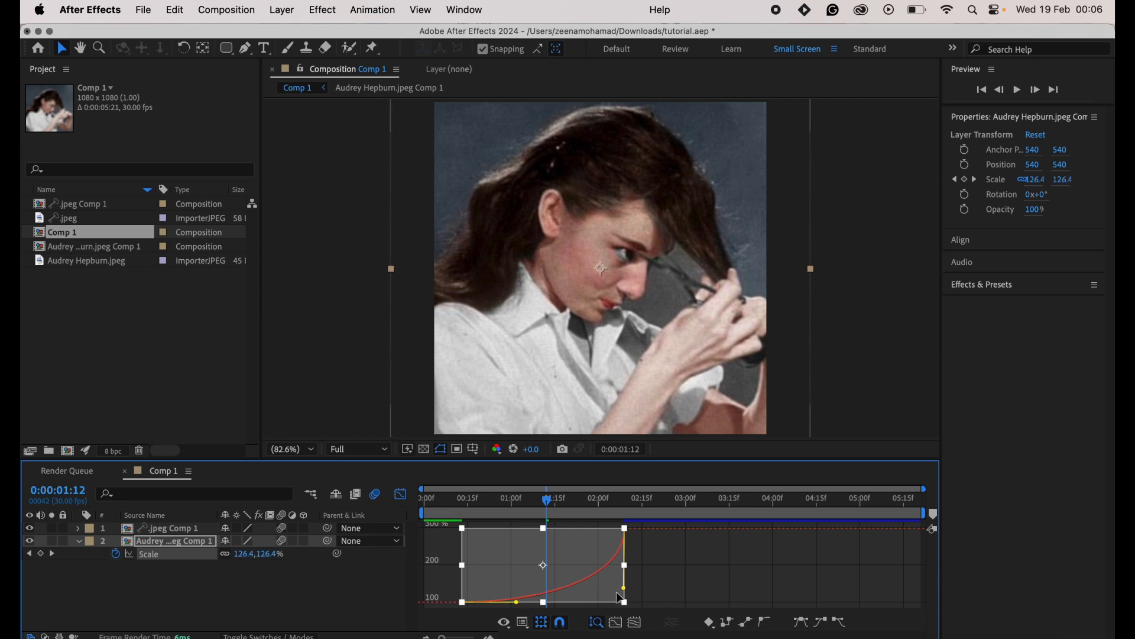
left_click_drag(517, 603, 615, 604)
left_click(663, 589)
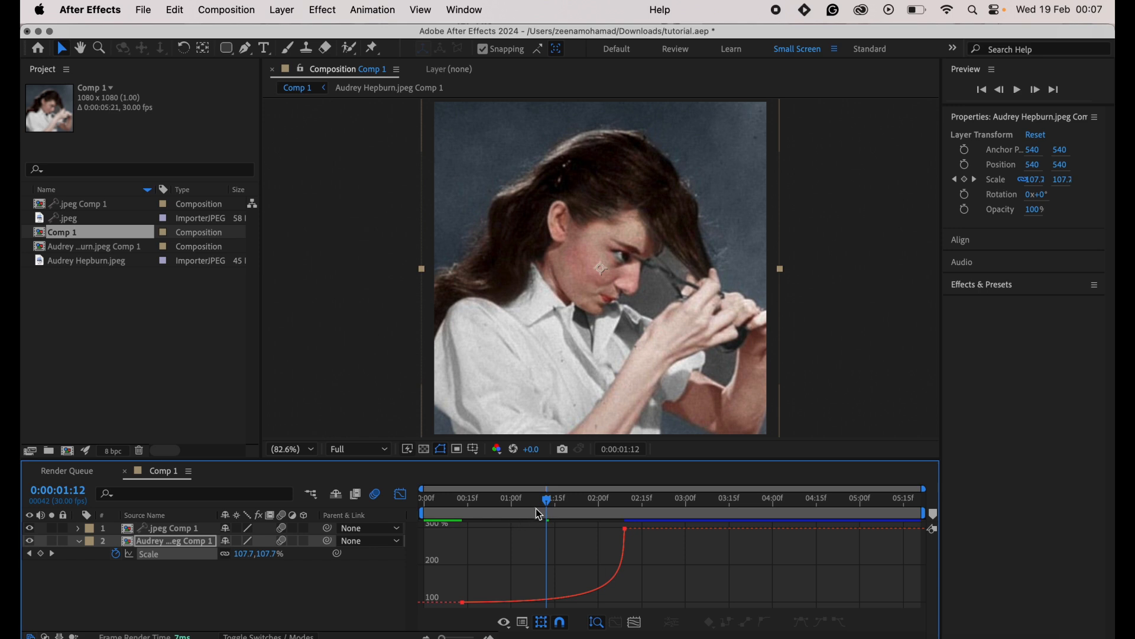
key("space")
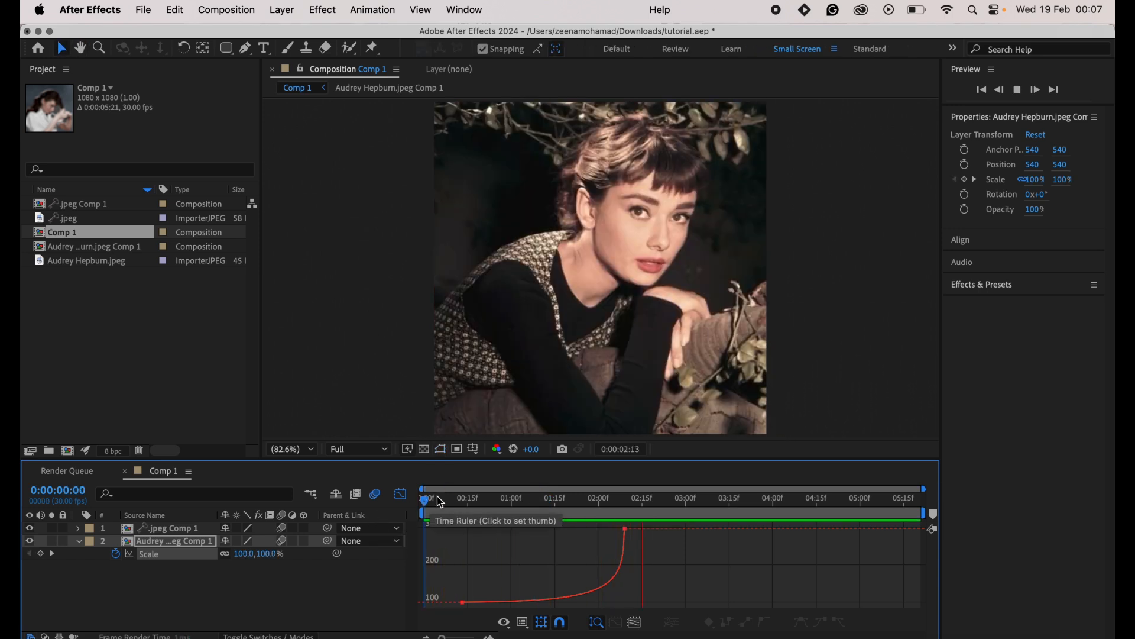
Step: Keyframe the second clip's scale at 300% at its start, at 0:00:02:09
left_click(400, 493)
left_click_drag(537, 503, 625, 533)
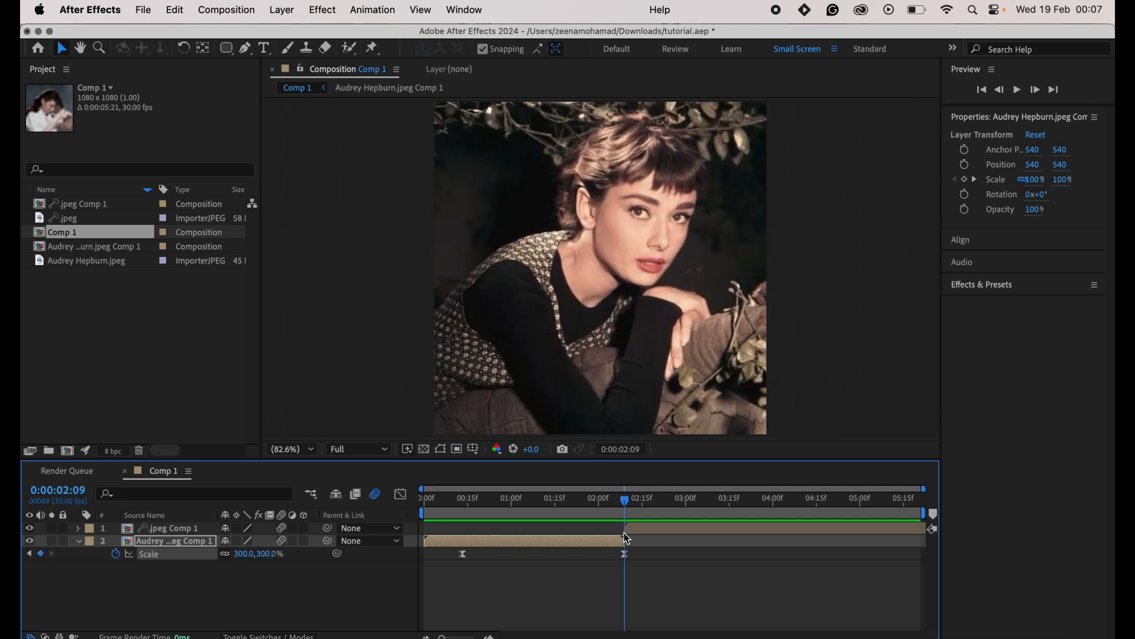
left_click(636, 531)
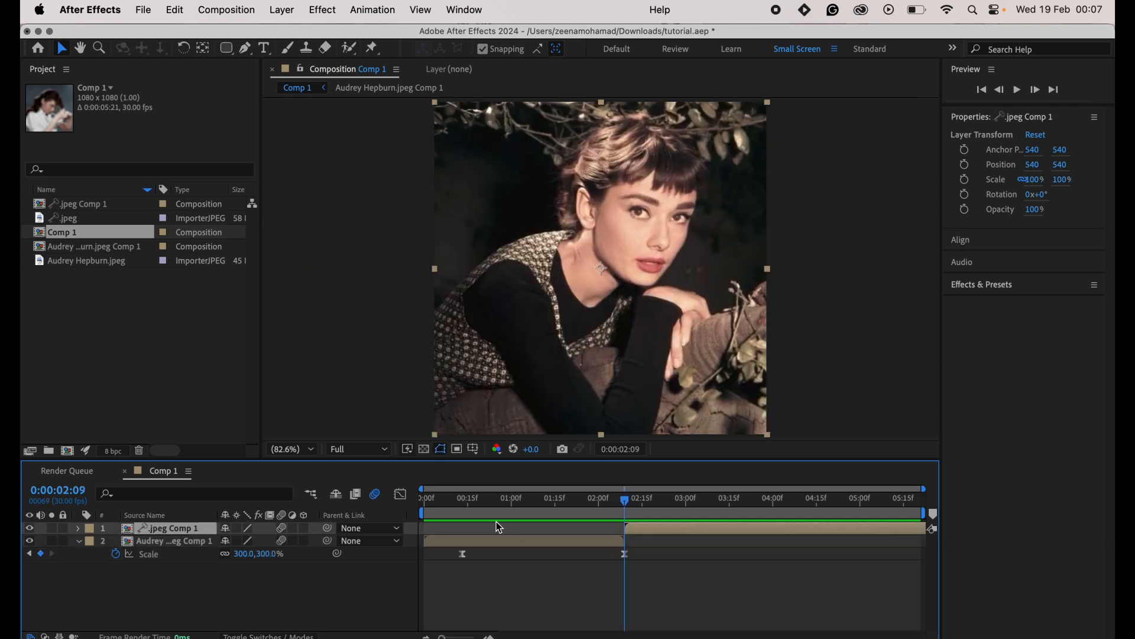
key("s")
left_click(115, 541)
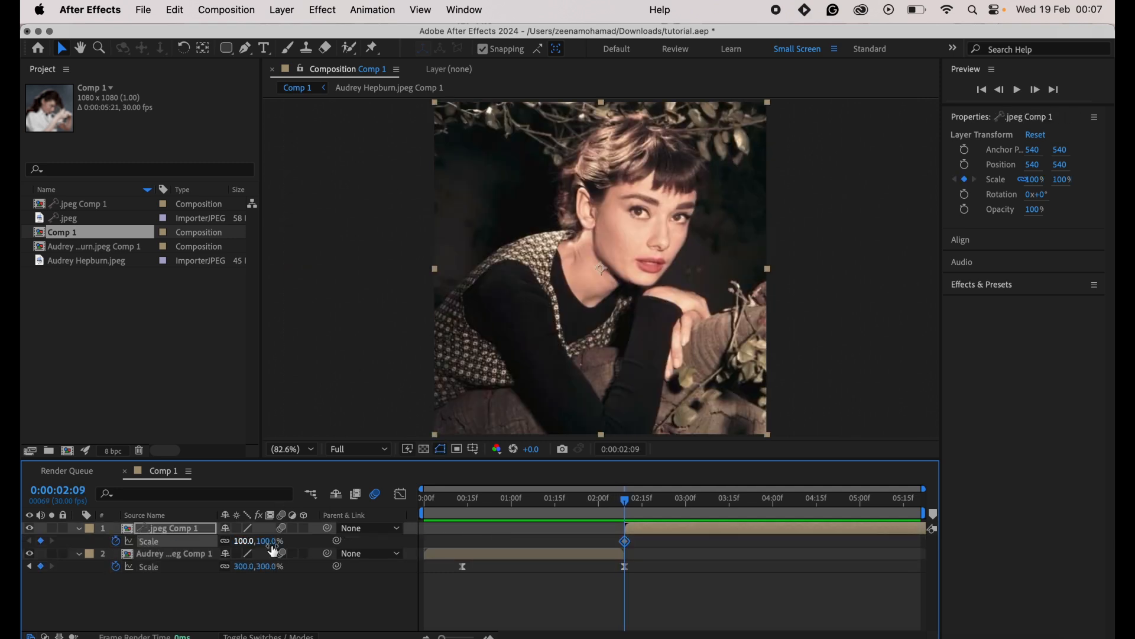
left_click(246, 541)
type("300")
key("Return")
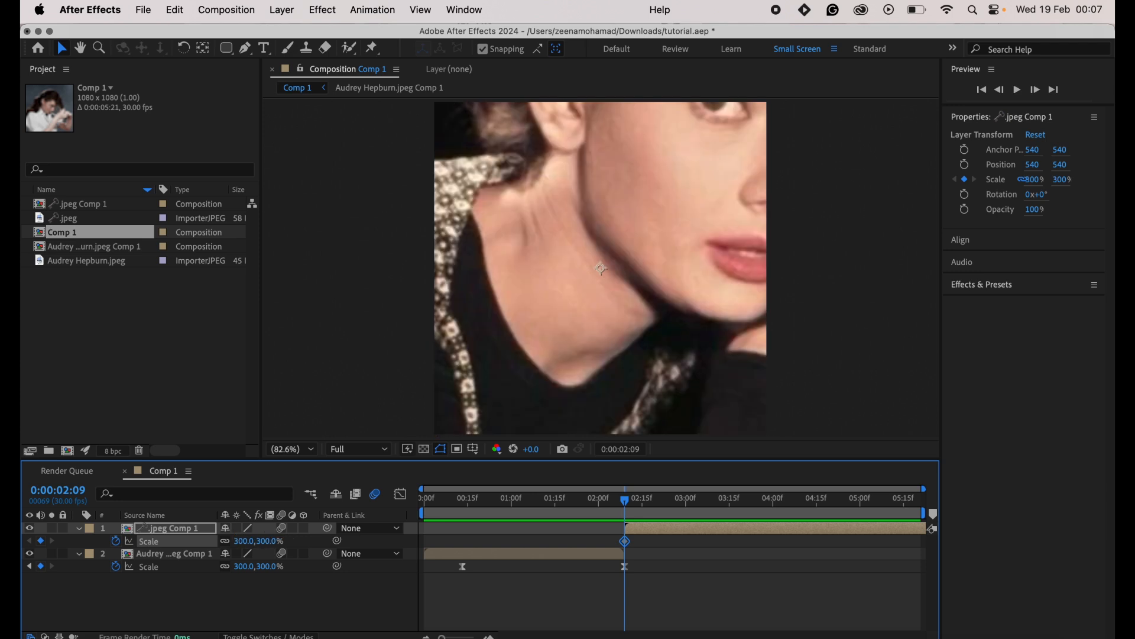
Step: Set the second clip's scale to 100% at 0:00:03:24
left_click(733, 501)
left_click_drag(735, 507, 758, 511)
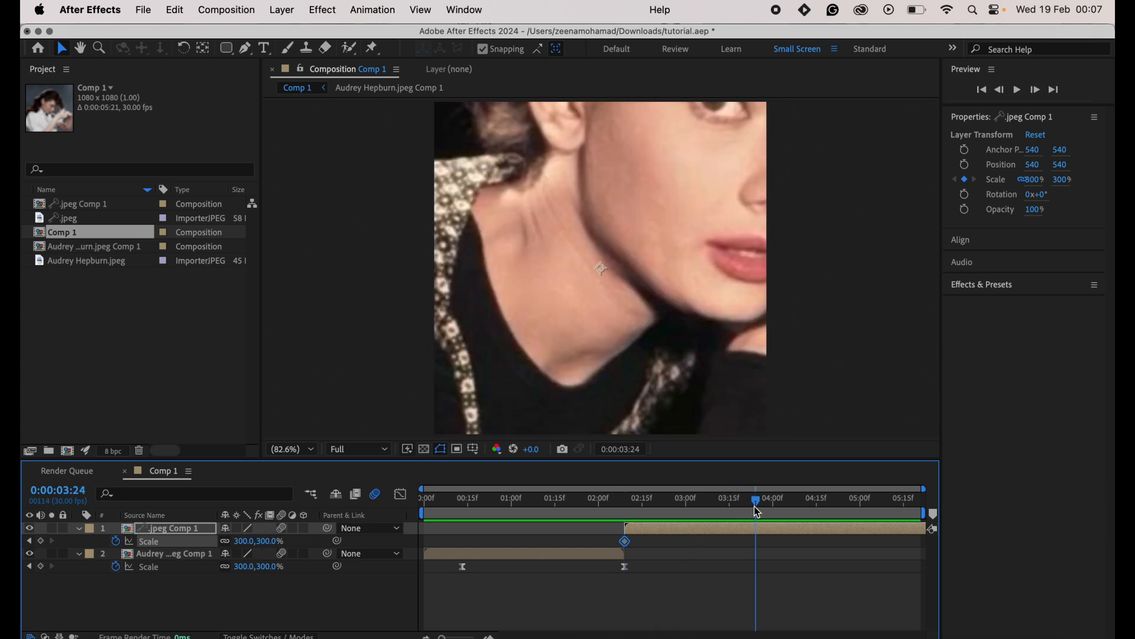
left_click(238, 541)
key("Return")
Step: Select the second clip's two scale keyframes and apply Easy Ease to them in the Graph Editor
left_click_drag(782, 544, 603, 539)
left_click(400, 494)
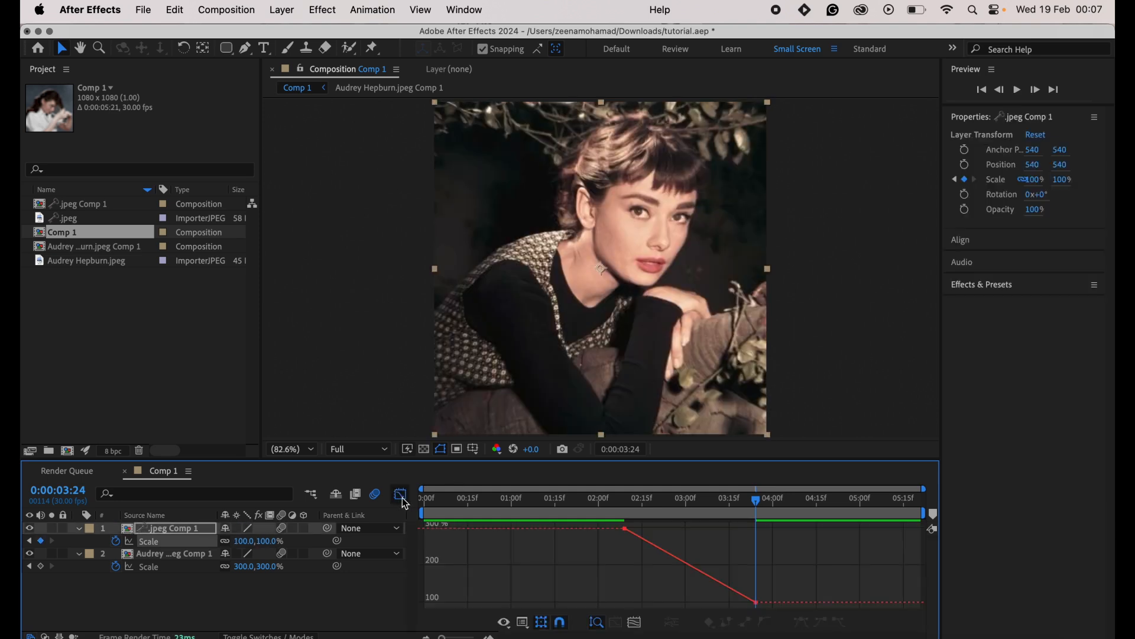
left_click(691, 565)
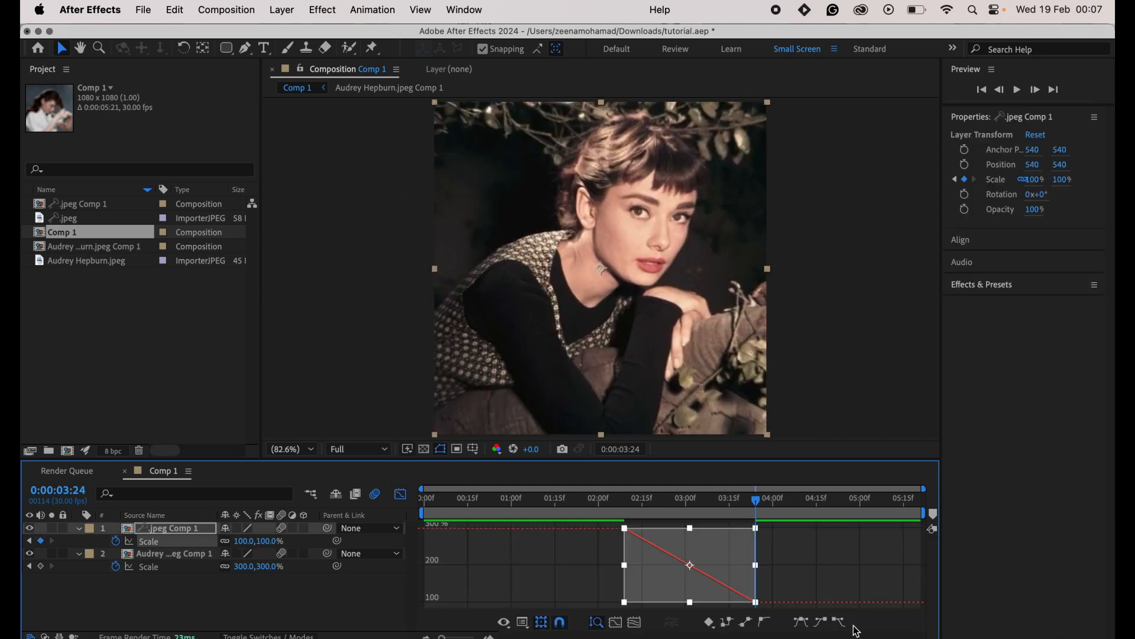
left_click(801, 622)
Step: Reshape the second clip's scale curve to drop steeply from the first keyframe and level off slowly towards the last
left_click_drag(670, 531, 614, 594)
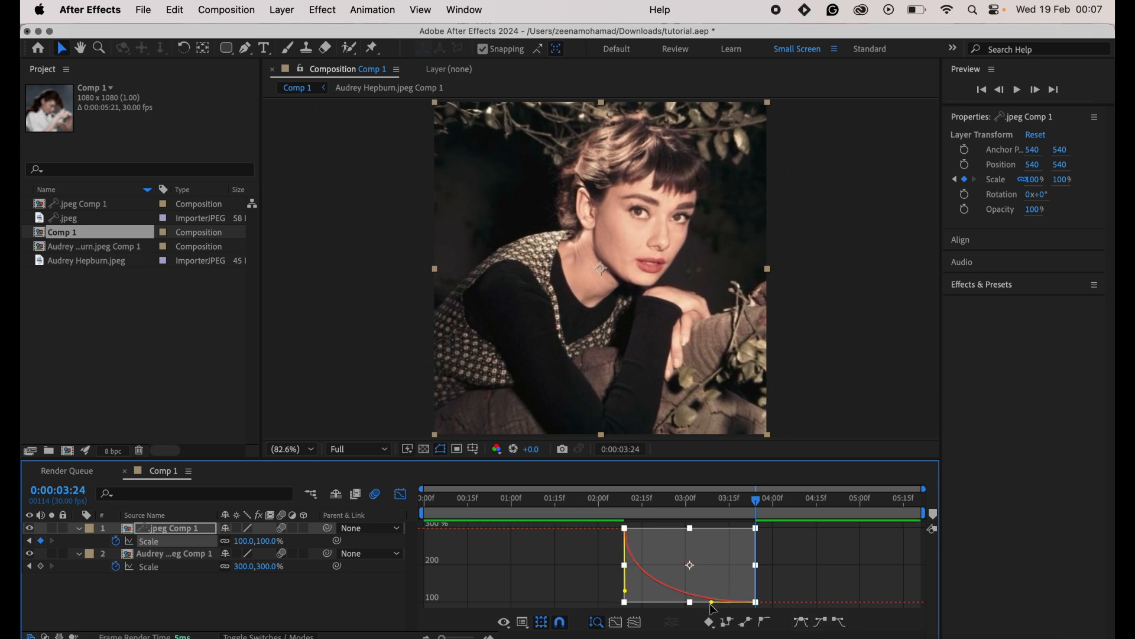
left_click_drag(711, 603, 634, 596)
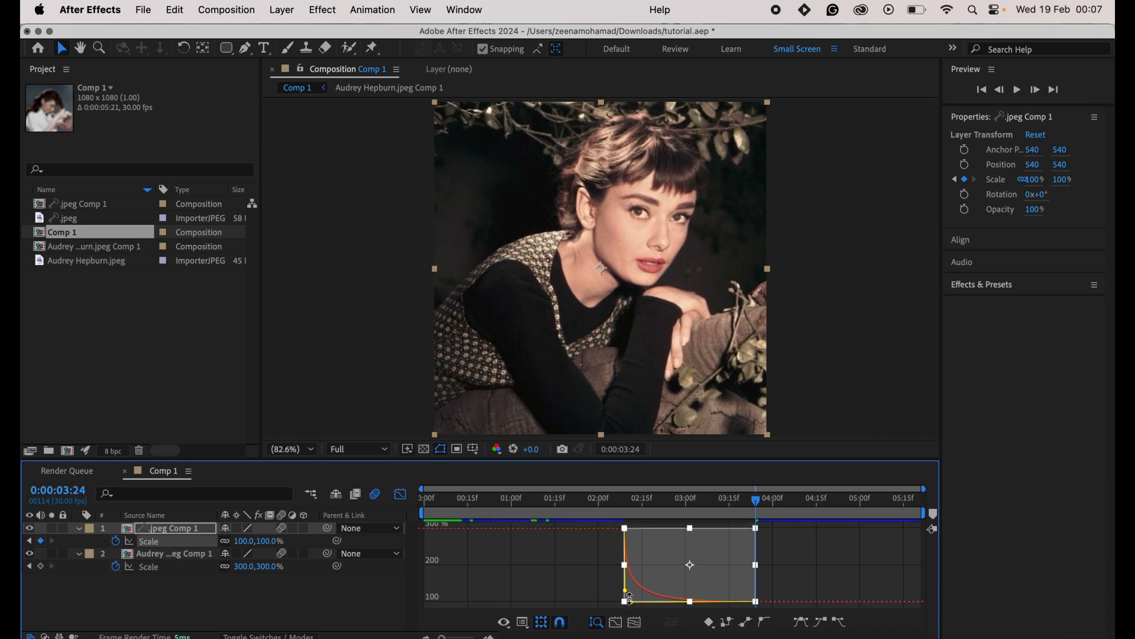
left_click_drag(634, 602, 636, 601)
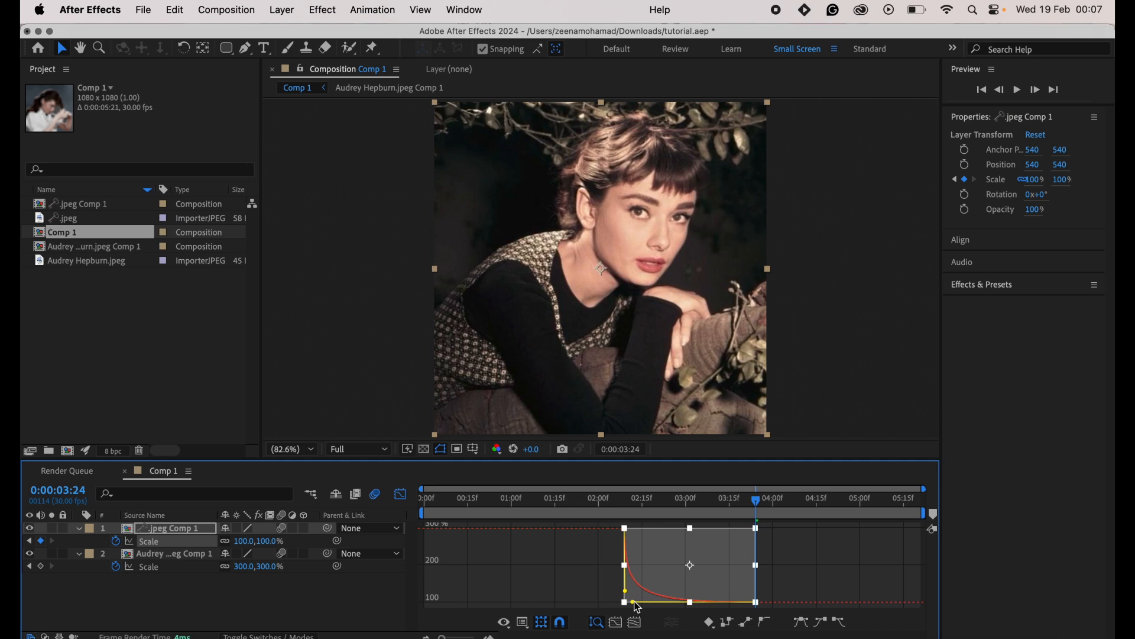
left_click(817, 557)
Step: Return to the layer view of the timeline and preview the zoom transition from the start
key("Home")
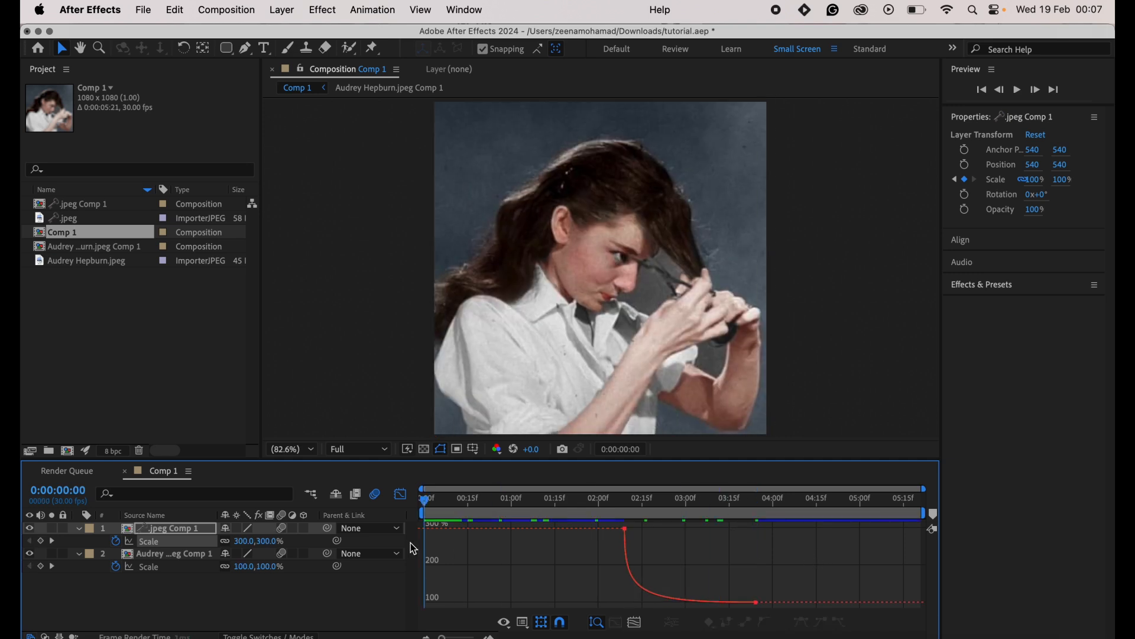
left_click(400, 494)
key("space")
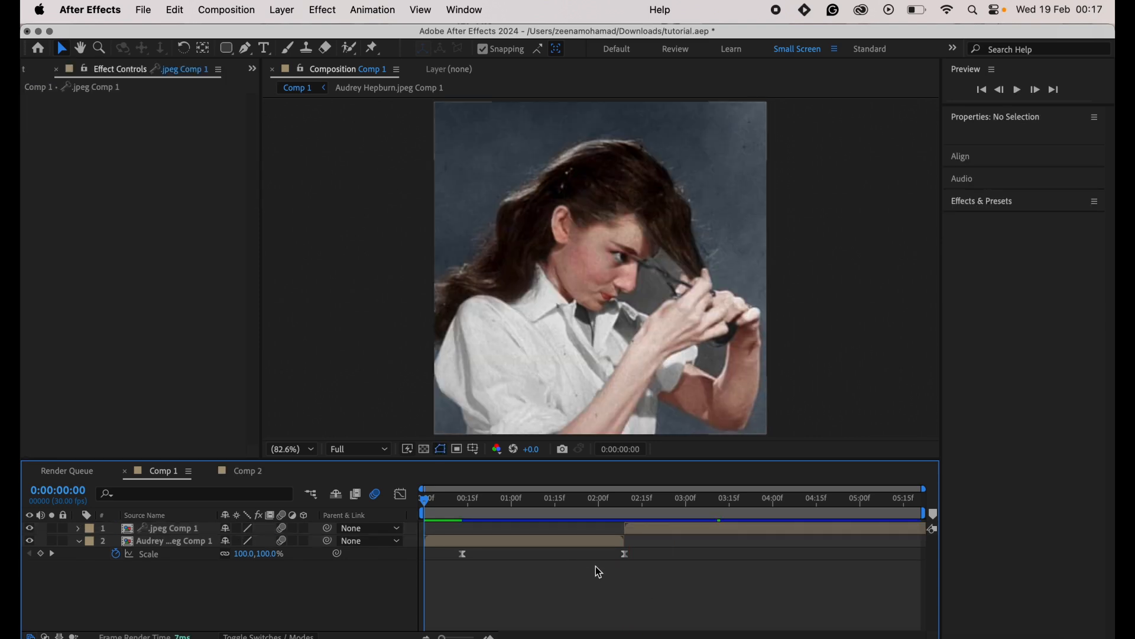
Step: Find the Optics Compensation effect and apply it to the Audrey Hepburn.jpeg Comp 1 layer
left_click(525, 543)
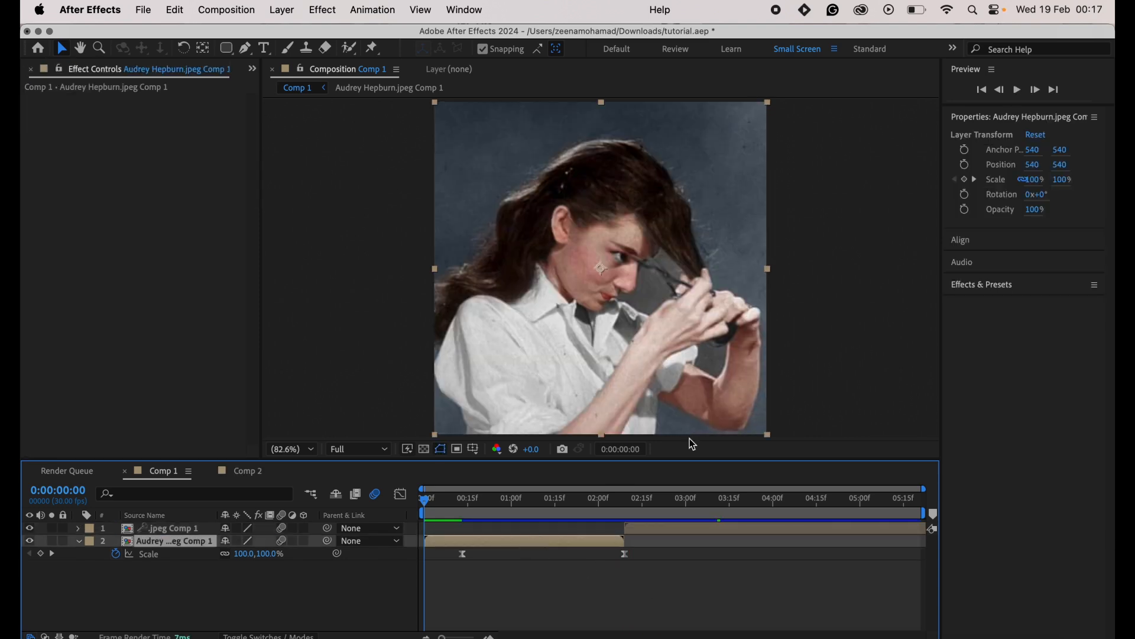
left_click(1013, 291)
left_click(1026, 308)
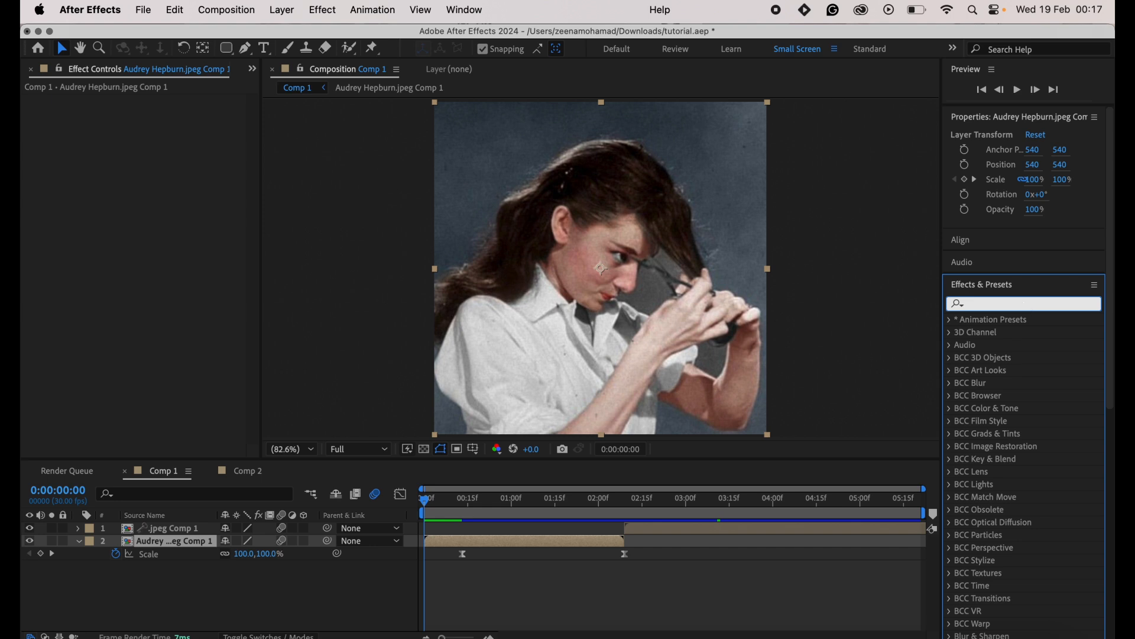
type("optic")
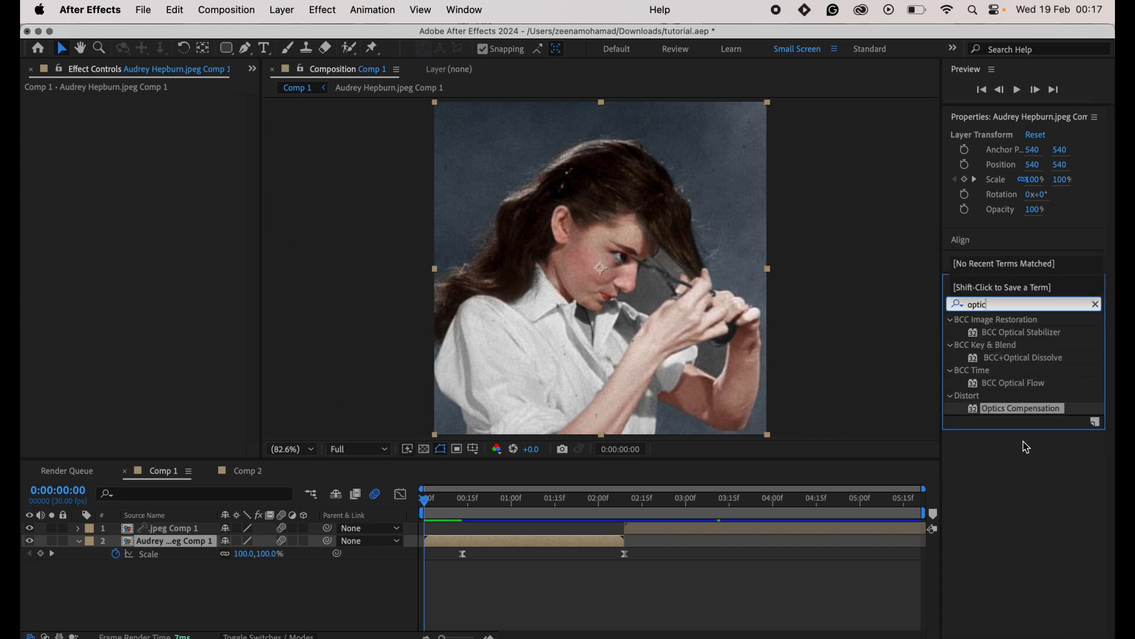
left_click_drag(1010, 409, 521, 545)
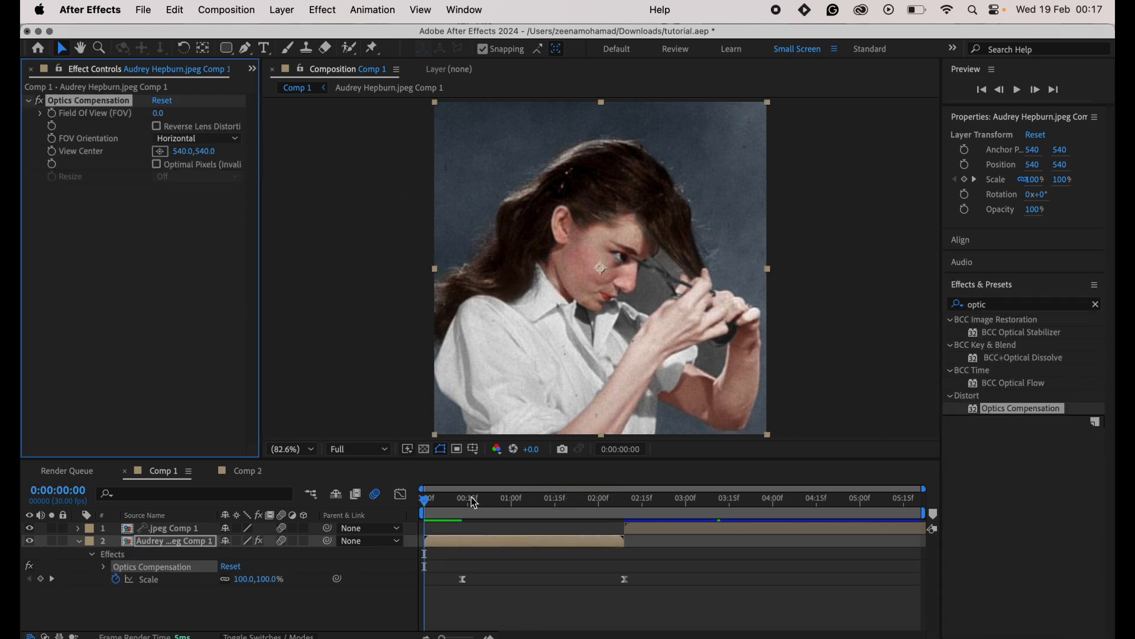
Step: Add a Field Of View keyframe of 0.0 for Optics Compensation at the first scale keyframe, 0:00:00:13
left_click_drag(459, 498, 465, 499)
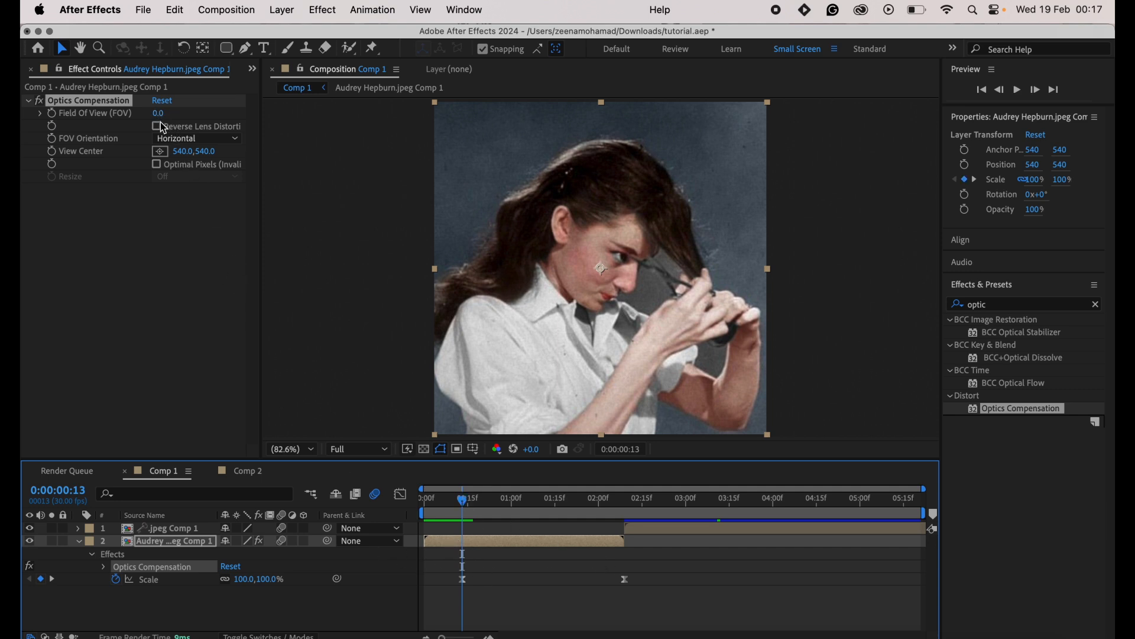
left_click(53, 116)
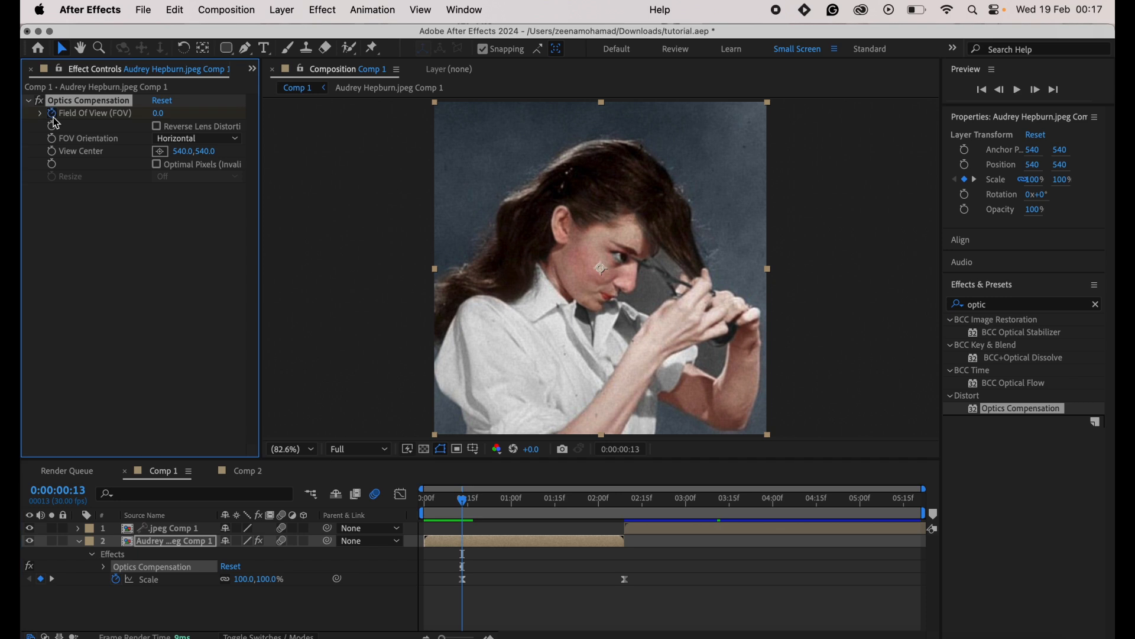
Step: Add an Optics Compensation Field Of View keyframe of 11.9 at the last scale keyframe, 0:00:02:09
left_click_drag(589, 503, 628, 515)
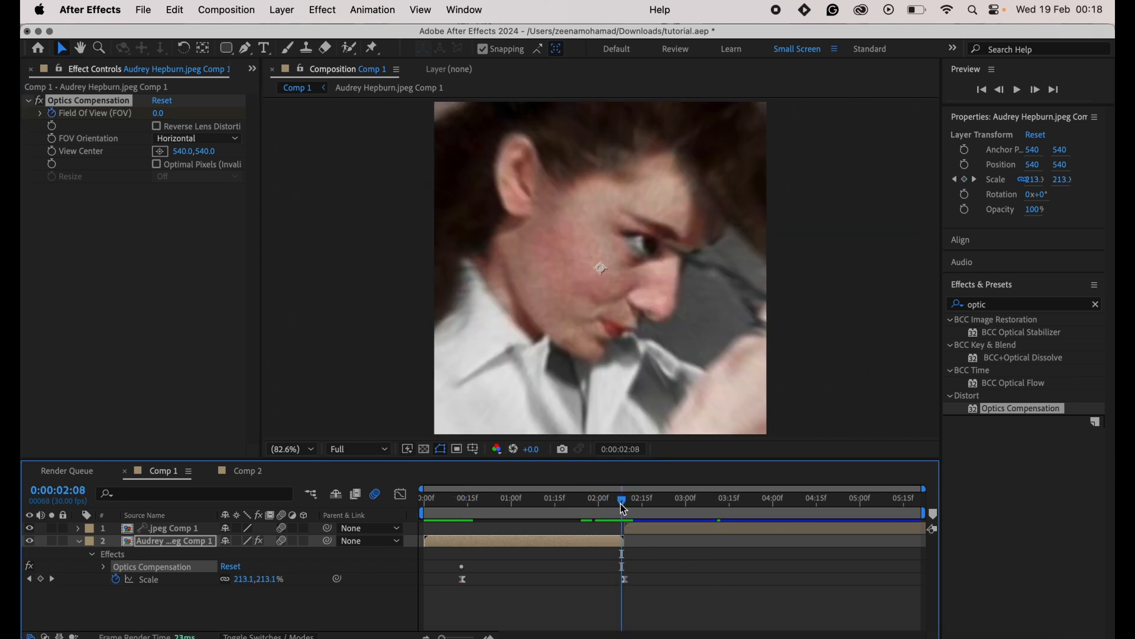
left_click(627, 503)
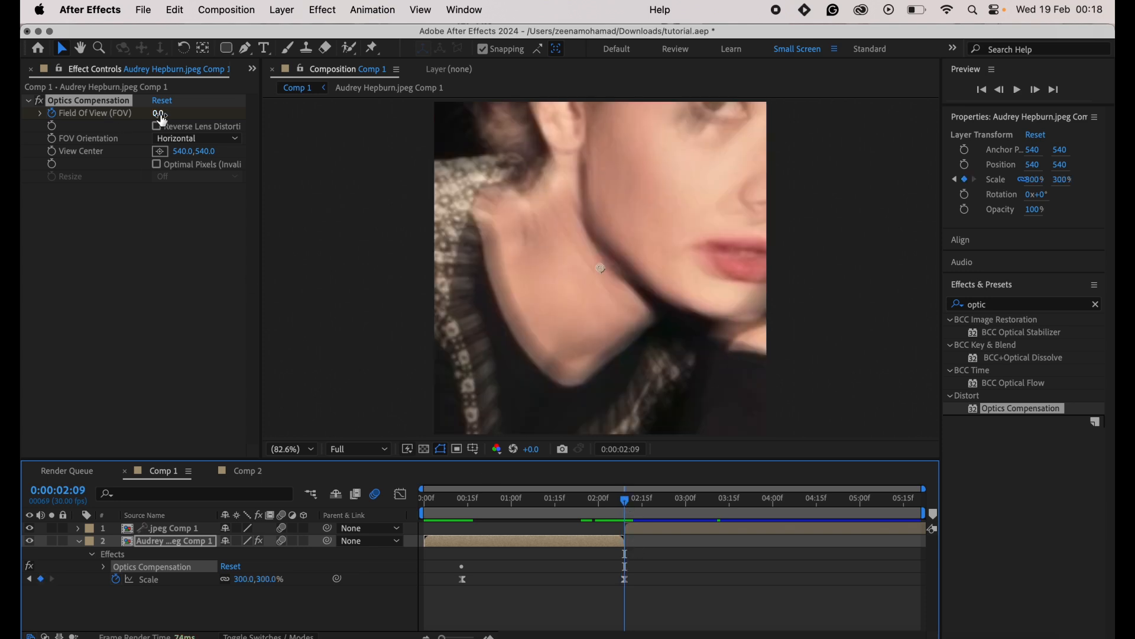
left_click_drag(161, 119, 228, 121)
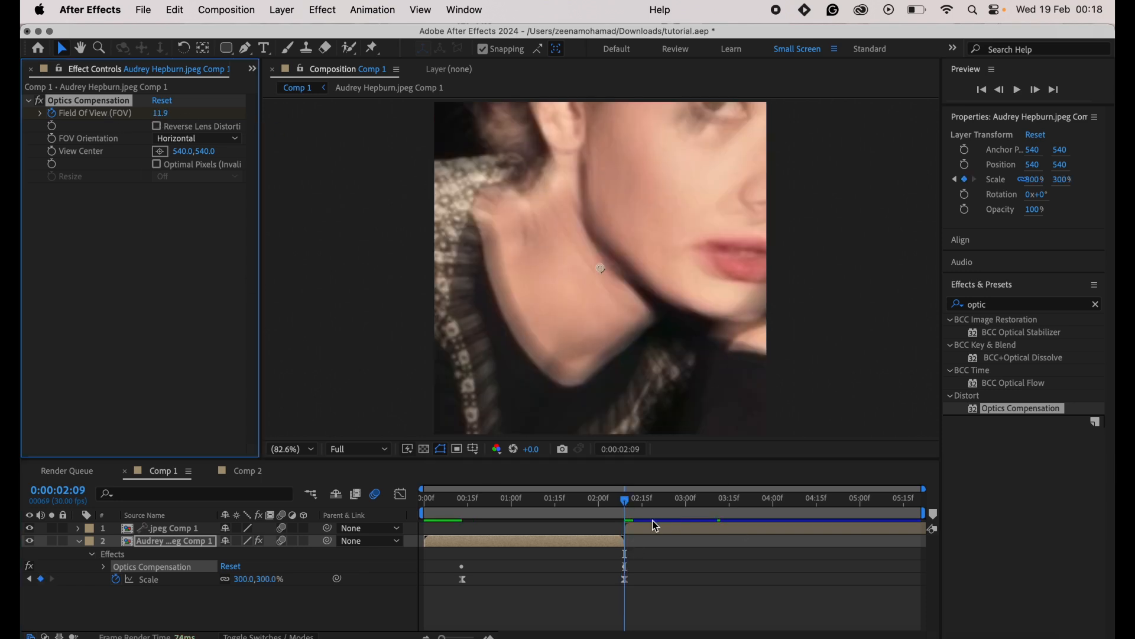
Step: Add a Field Of View keyframe of 71.3 at 0:00:02:07 and move it to 0:00:02:09, replacing the keyframe already there
left_click_drag(626, 505, 621, 505)
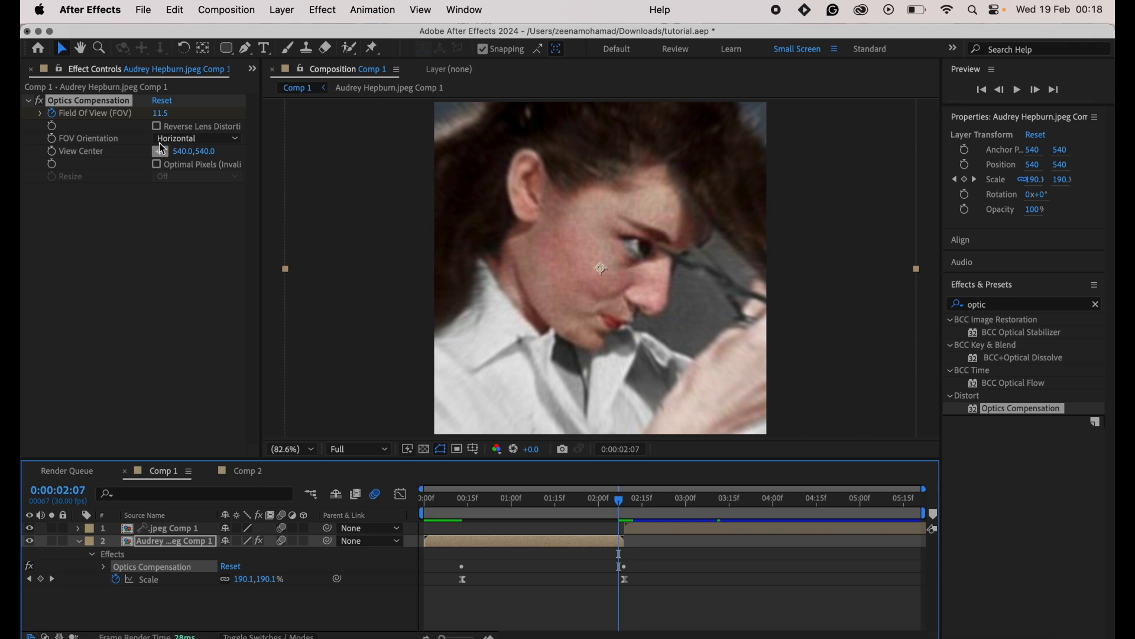
left_click_drag(161, 113, 698, 207)
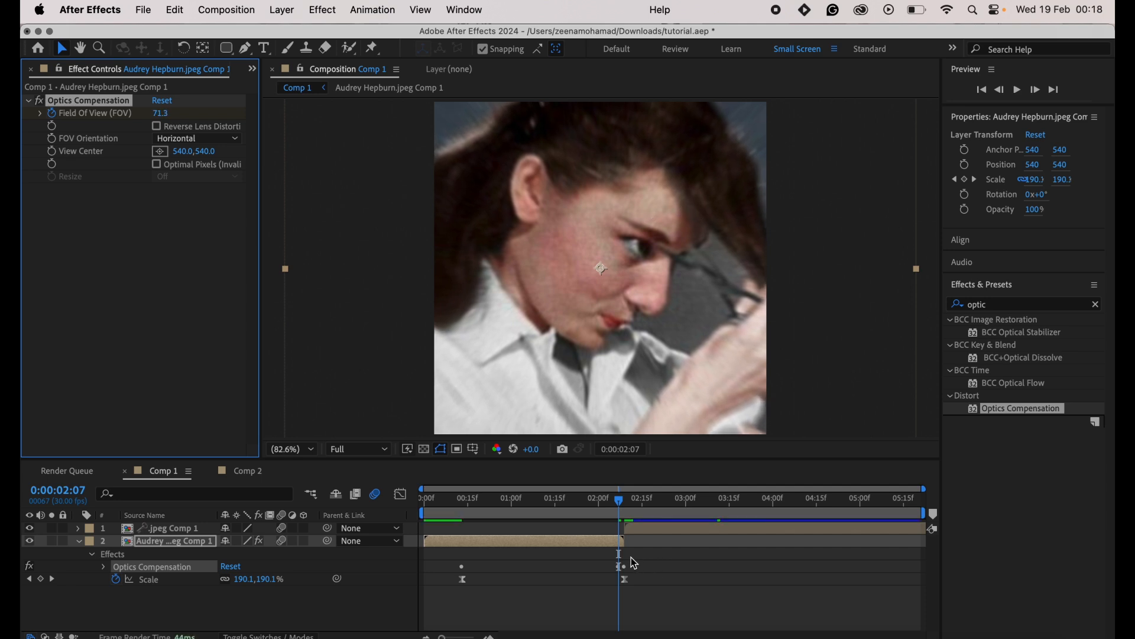
key("u")
left_click(627, 573)
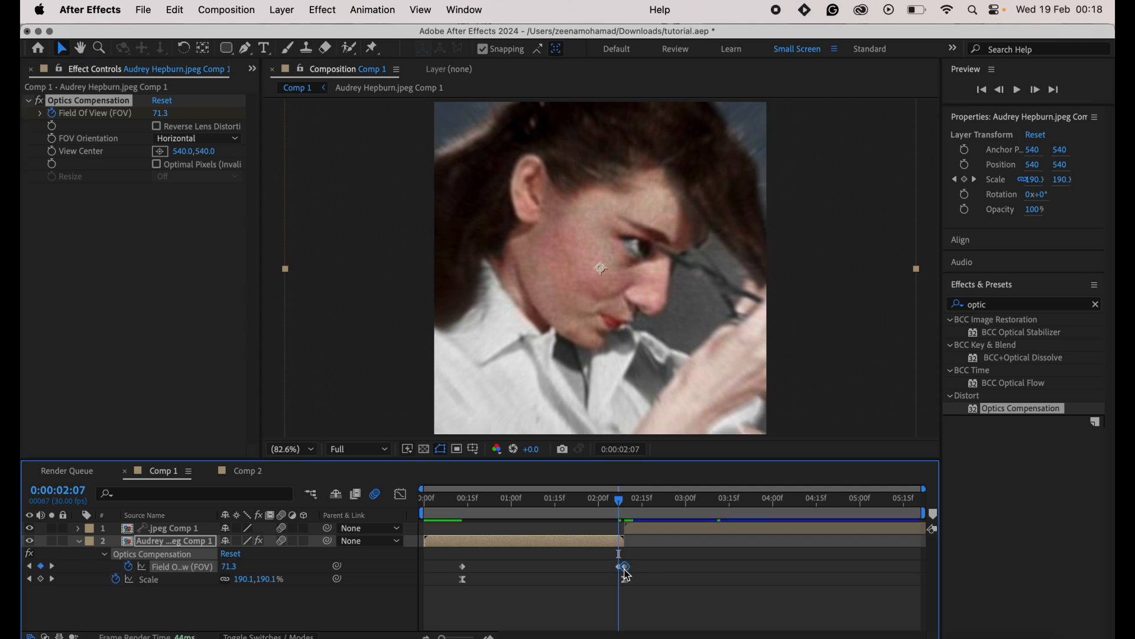
key("Delete")
left_click_drag(619, 568, 624, 573)
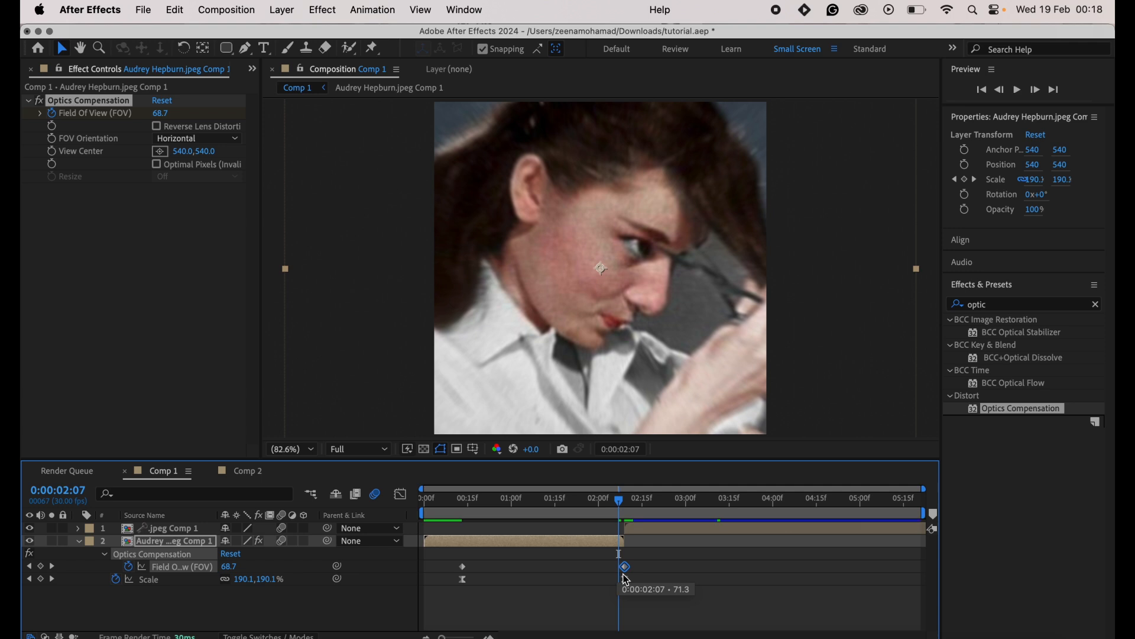
Step: Easy-ease the first clip's Field Of View keyframes and reshape their curve to start slowly and rise steeply into the last keyframe
left_click_drag(689, 555, 427, 566)
left_click(401, 495)
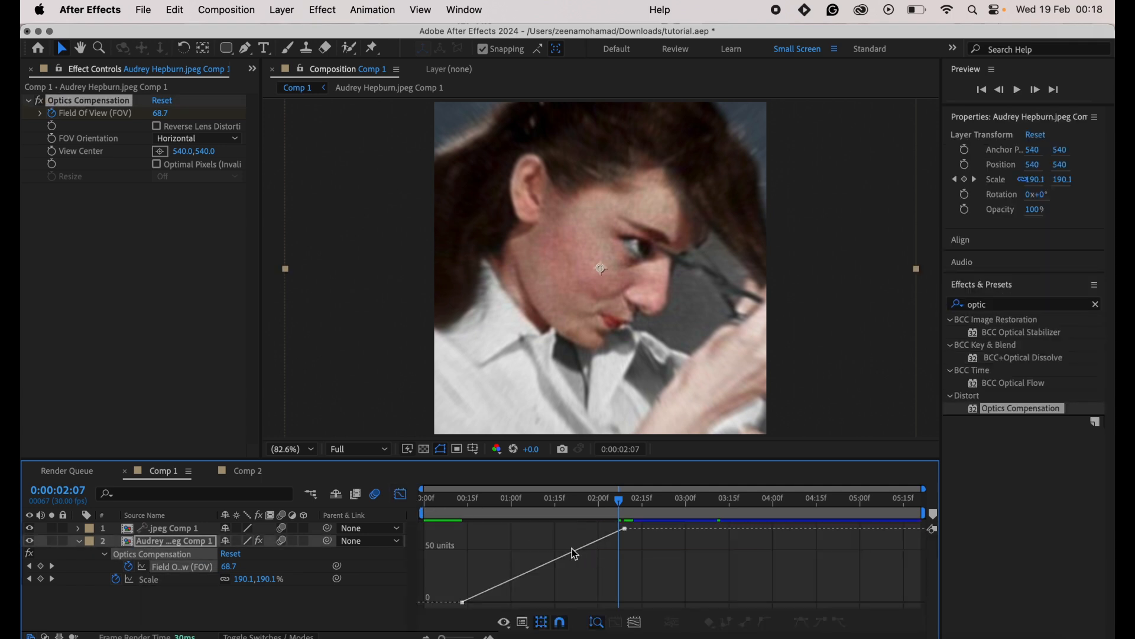
left_click(572, 548)
left_click(801, 621)
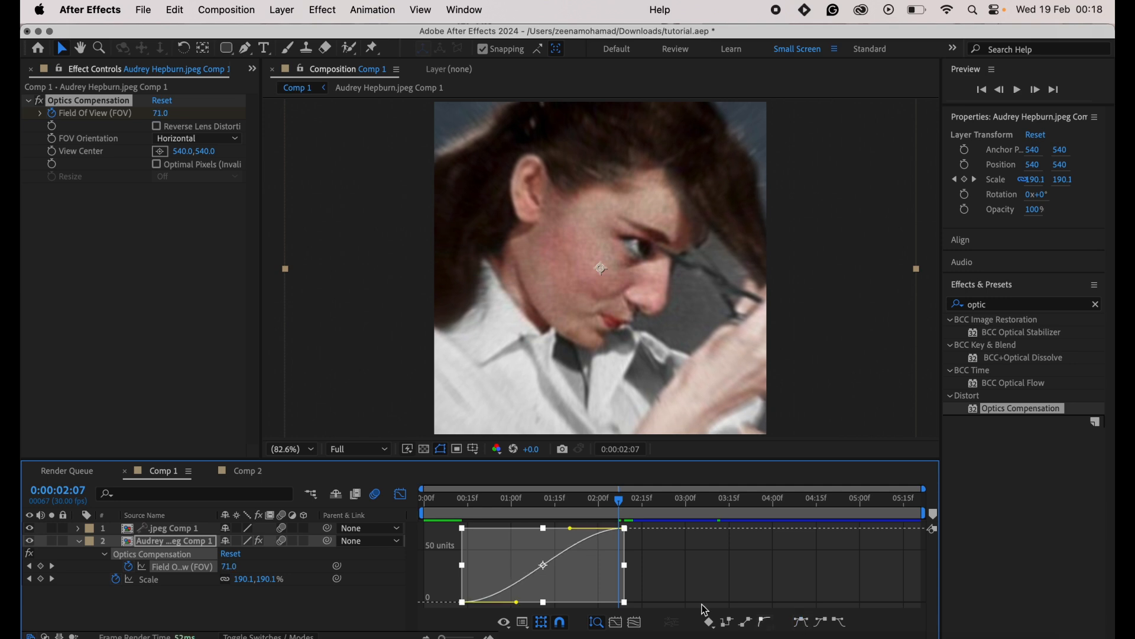
left_click_drag(572, 528, 647, 587)
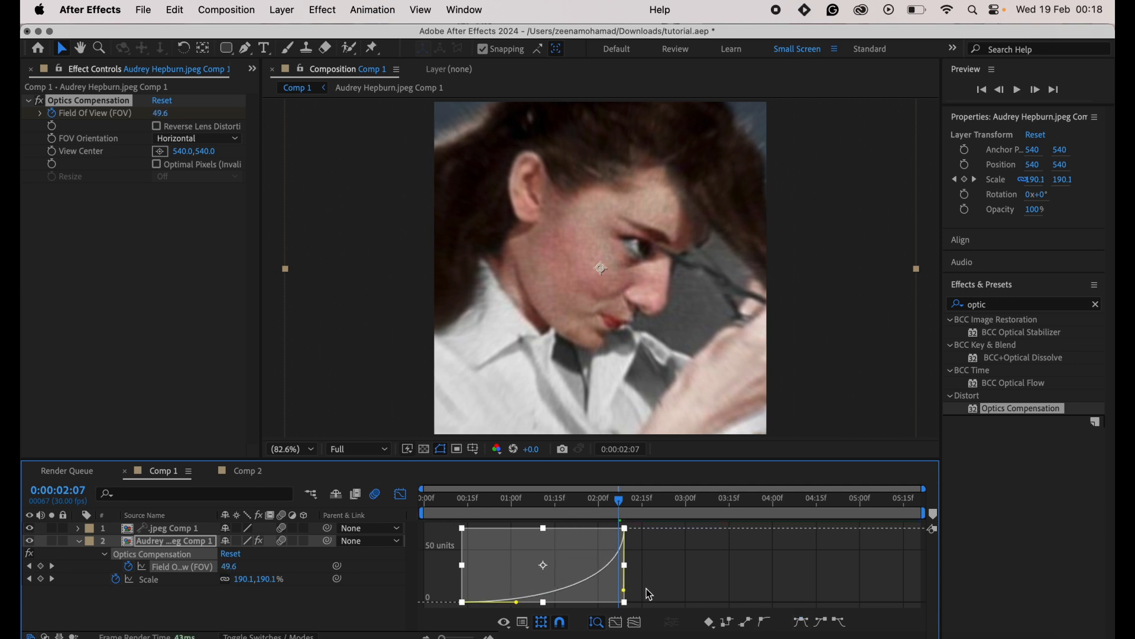
left_click_drag(517, 606, 624, 562)
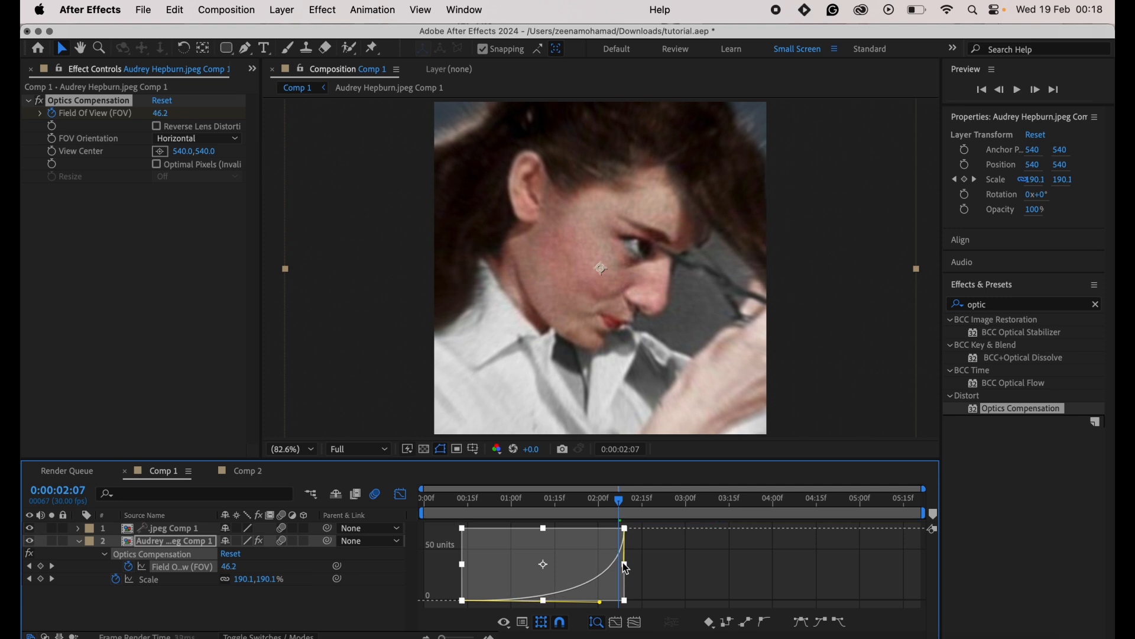
left_click_drag(602, 603, 601, 600)
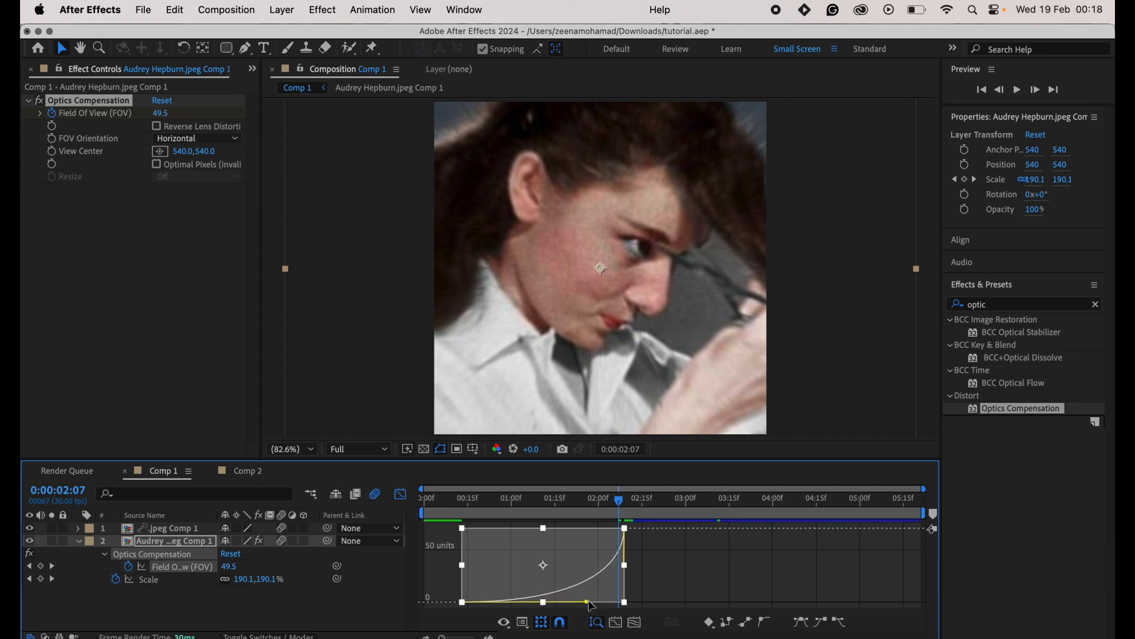
left_click(665, 584)
Step: Preview the lens distortion on the first clip from the start and return the timeline to layer view
left_click(602, 501)
left_click_drag(600, 501, 359, 529)
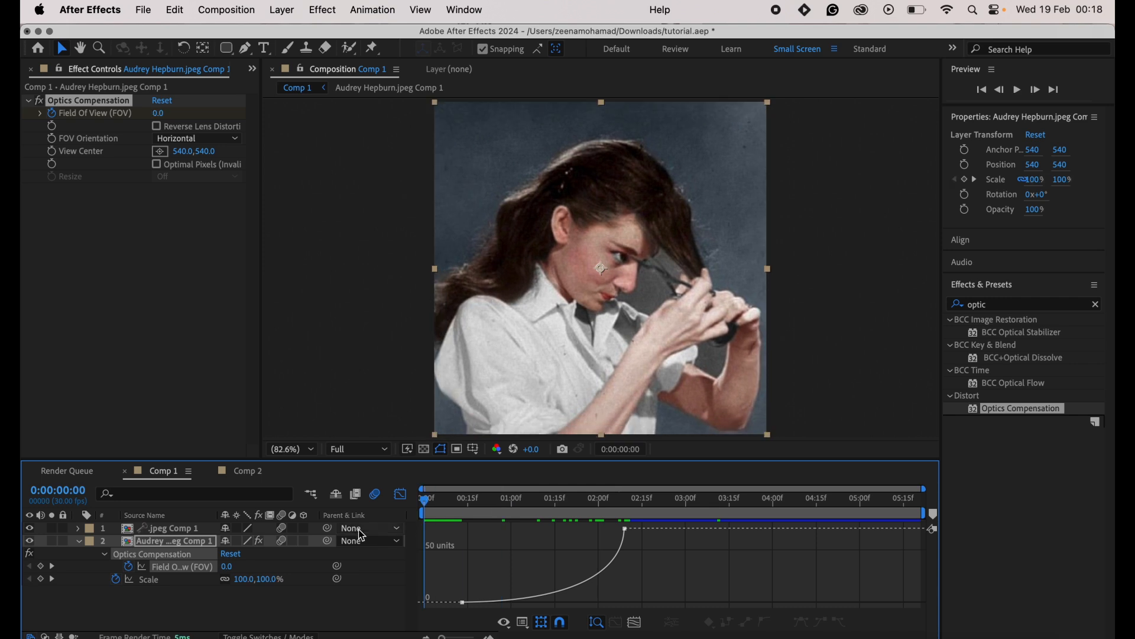
key("space")
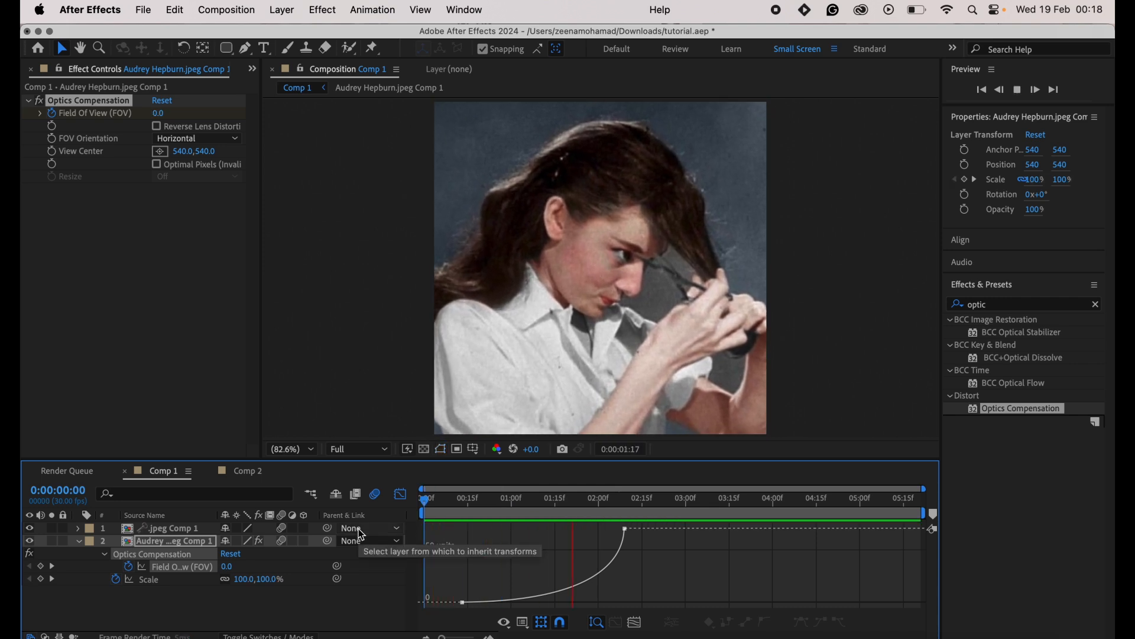
left_click(400, 493)
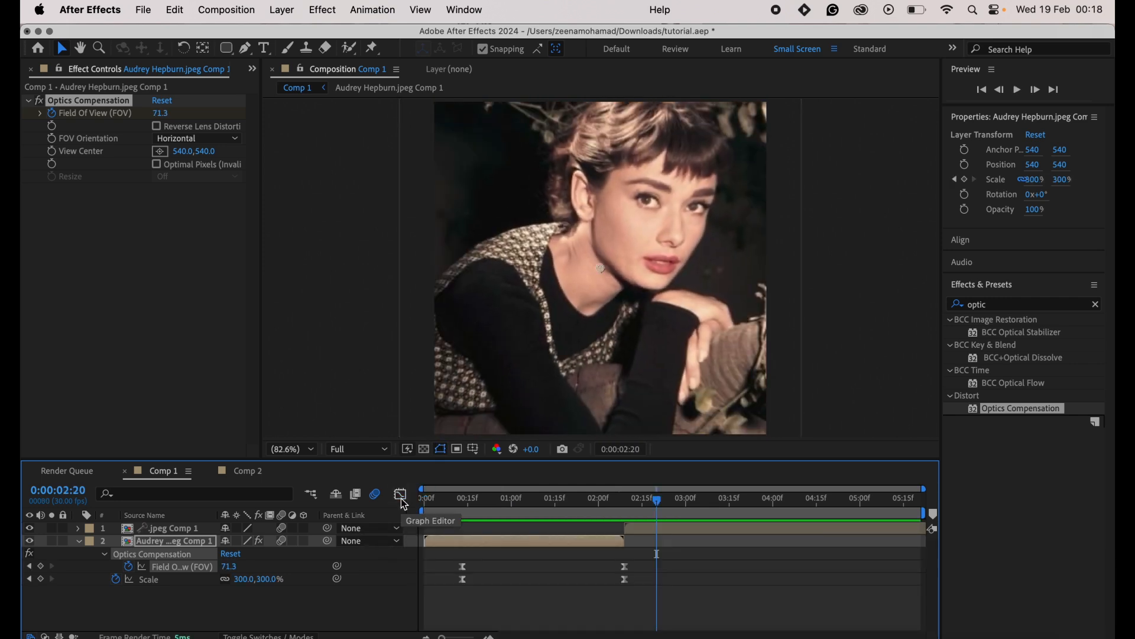
Step: Apply Optics Compensation to the second clip, with the playhead at its first scale keyframe, 0:00:02:09
left_click(616, 501)
left_click_drag(618, 512, 625, 509)
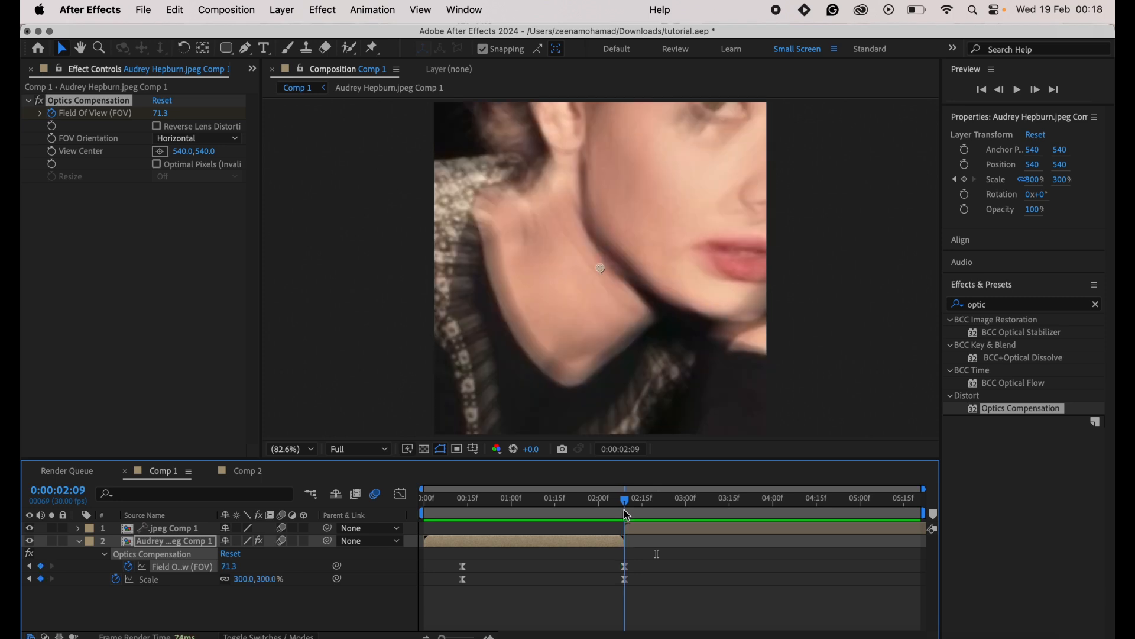
left_click(640, 529)
left_click_drag(1010, 408, 672, 532)
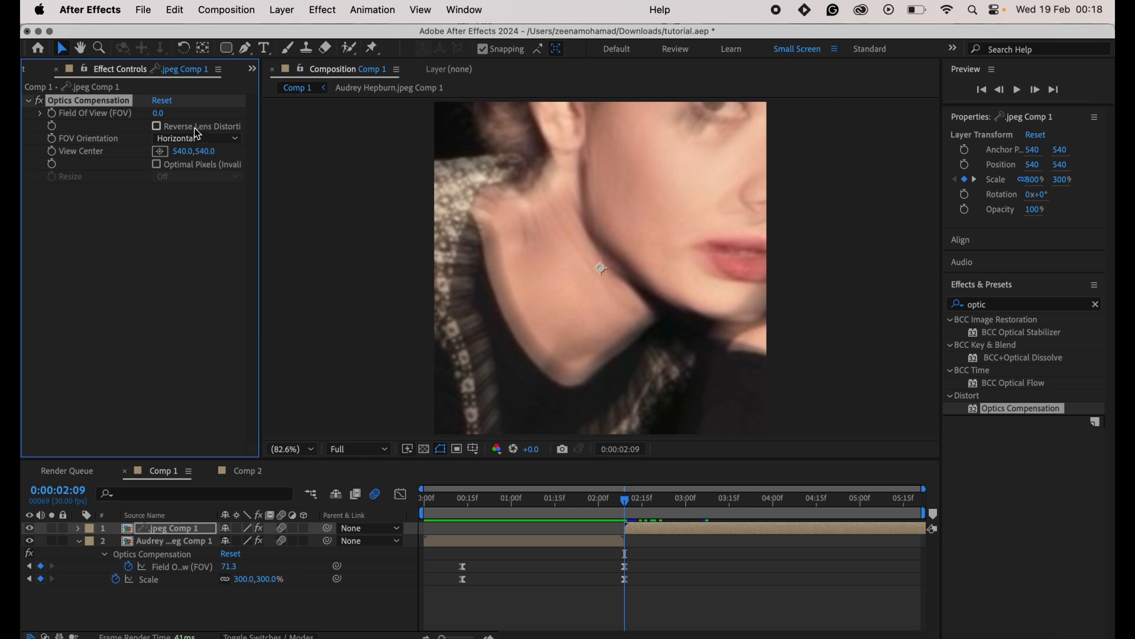
Step: Enable Reverse Lens Distortion and set the FOV Orientation to Diagonal for the second clip's Optics Compensation
left_click(158, 127)
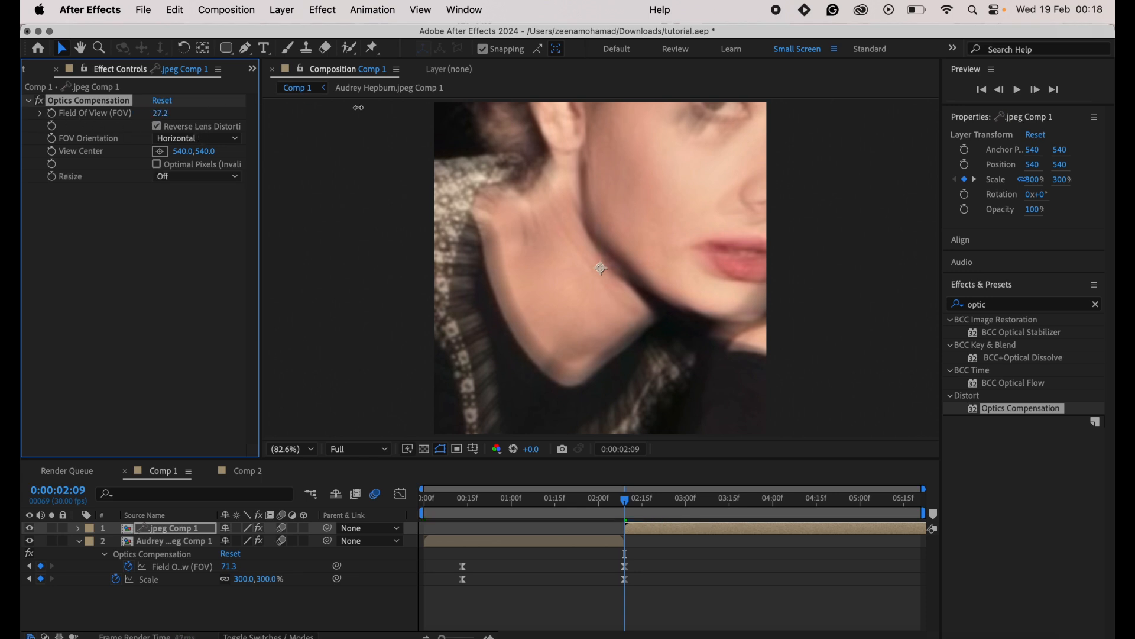
left_click(191, 141)
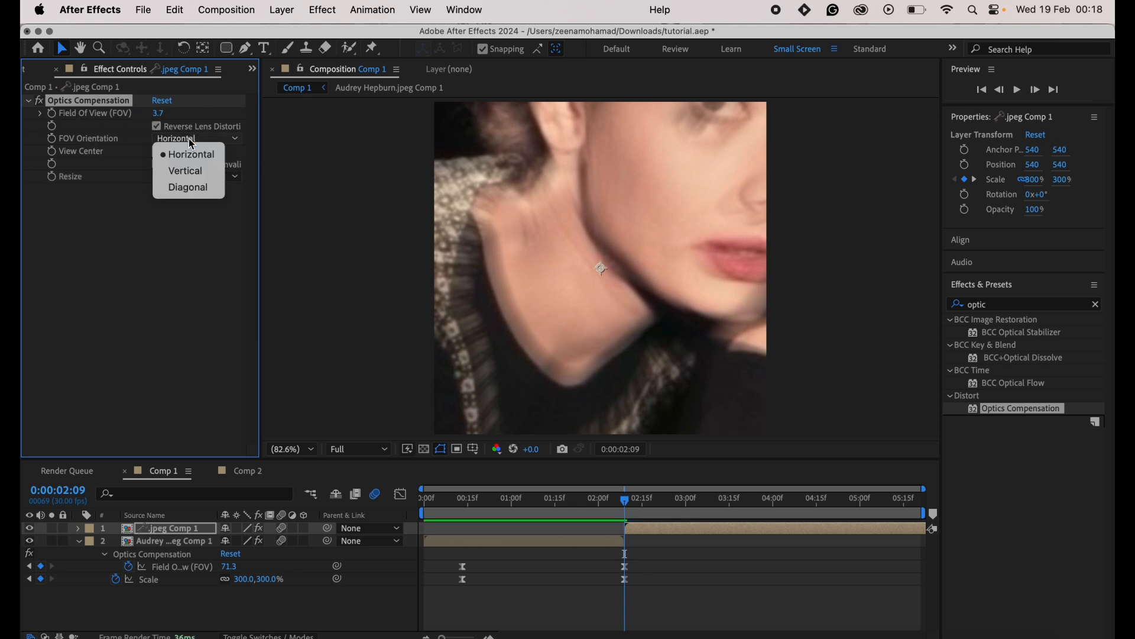
left_click(188, 187)
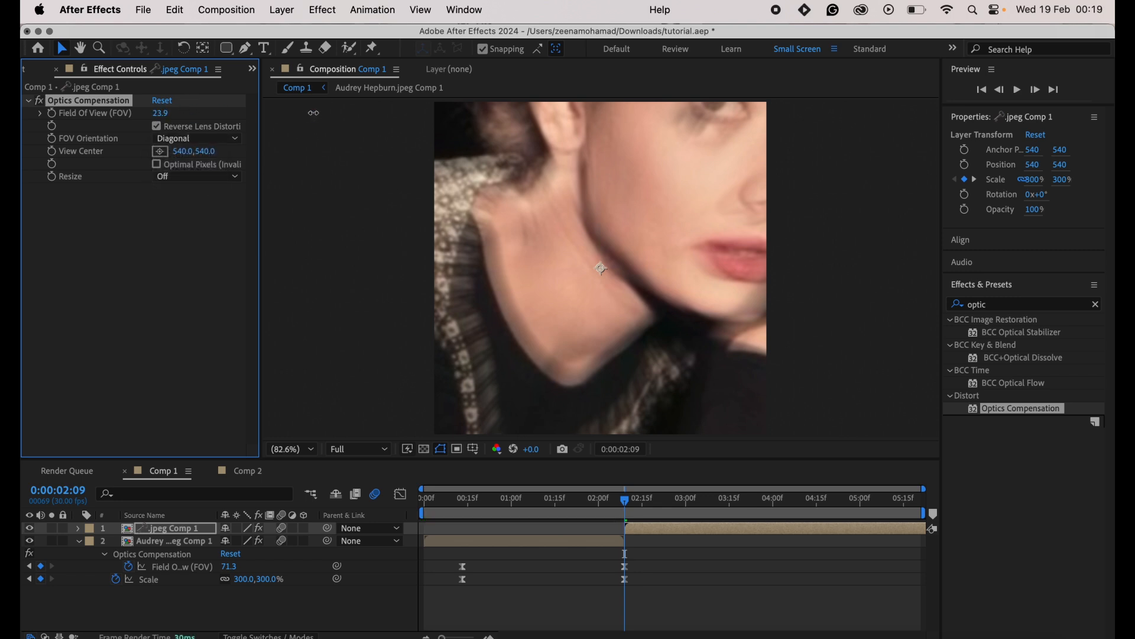
Step: Set the second clip's Field Of View to 150 and keyframe it at 0:00:02:09
left_click_drag(460, 108, 868, 137)
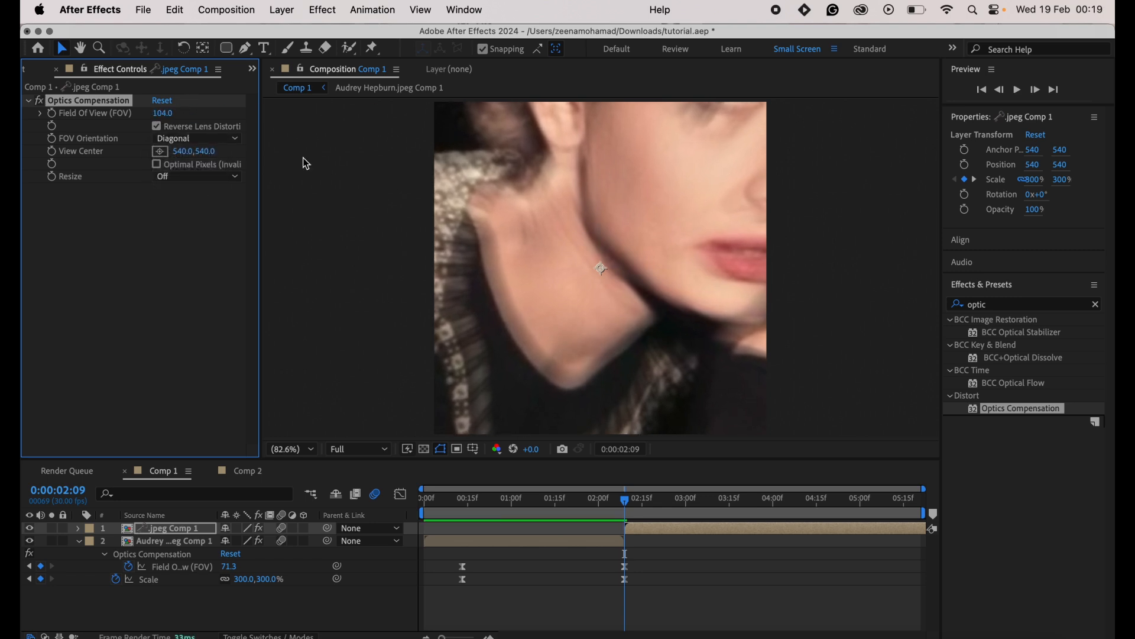
left_click_drag(170, 122, 373, 146)
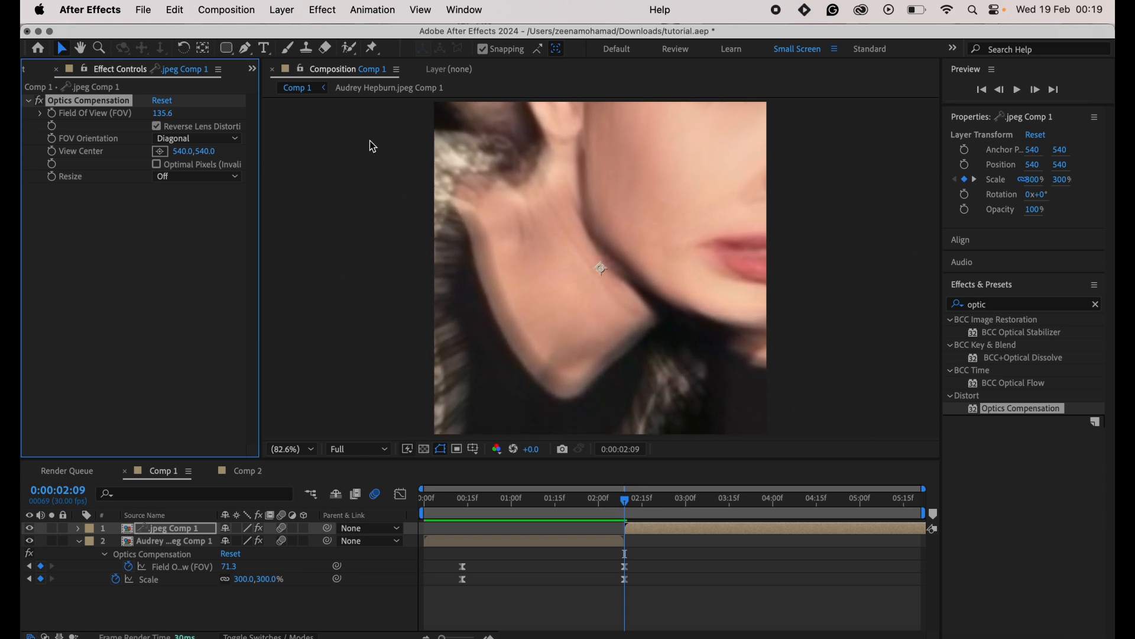
left_click(163, 115)
type("150")
key("Return")
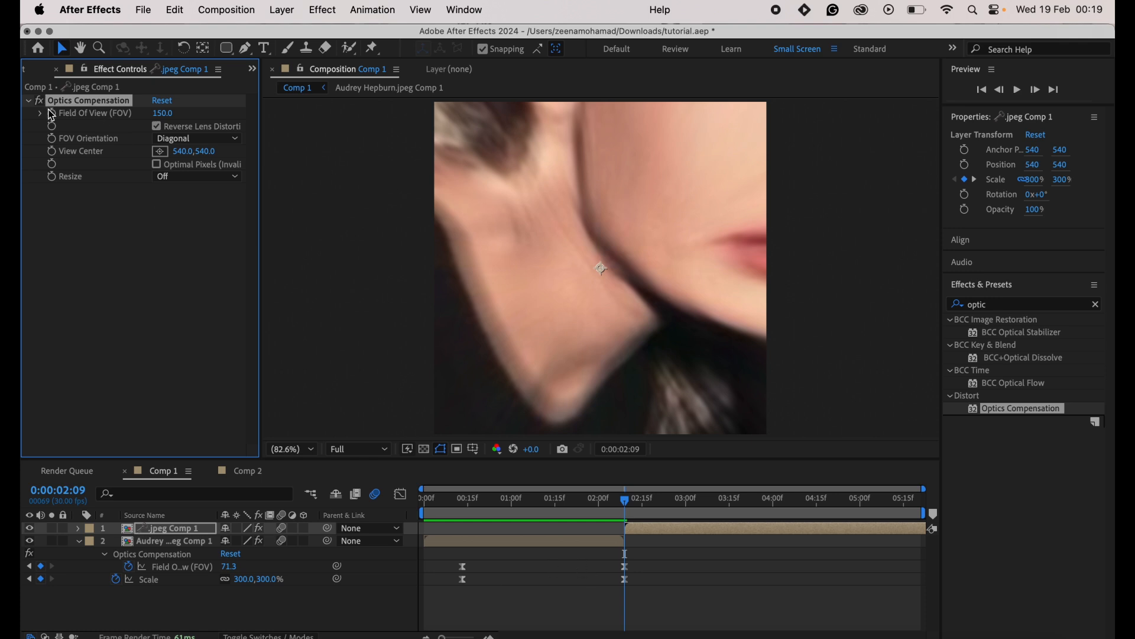
Step: Add a Field Of View keyframe of 0.0 at the second clip's last scale keyframe, 0:00:03:24, and reveal the layer's keyframes
left_click(756, 503)
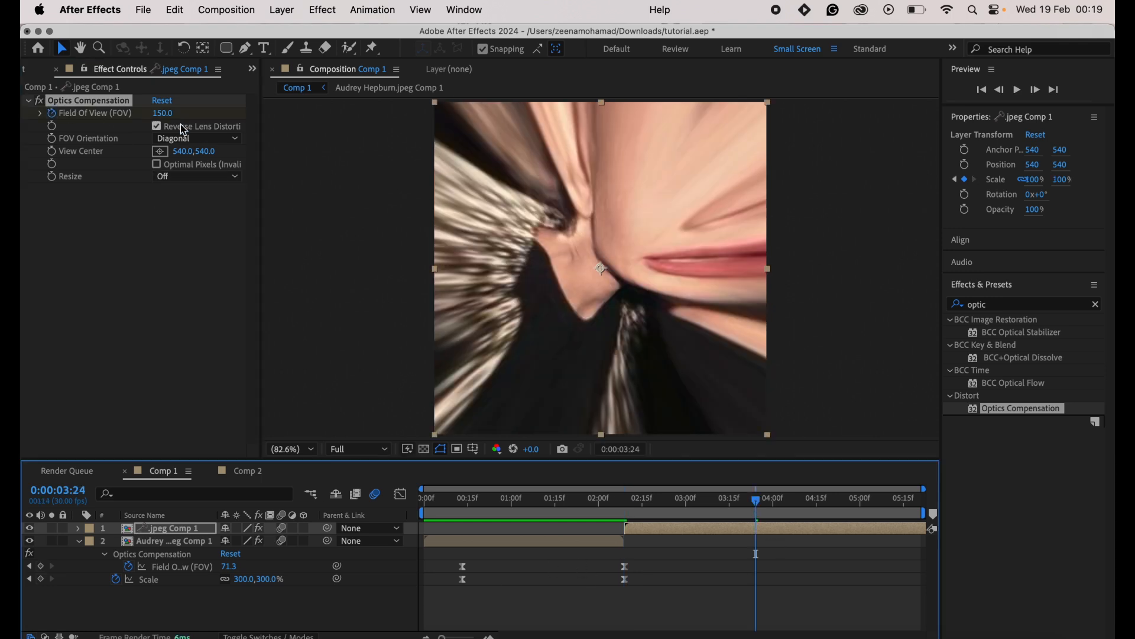
left_click(167, 114)
type("100")
key("Return")
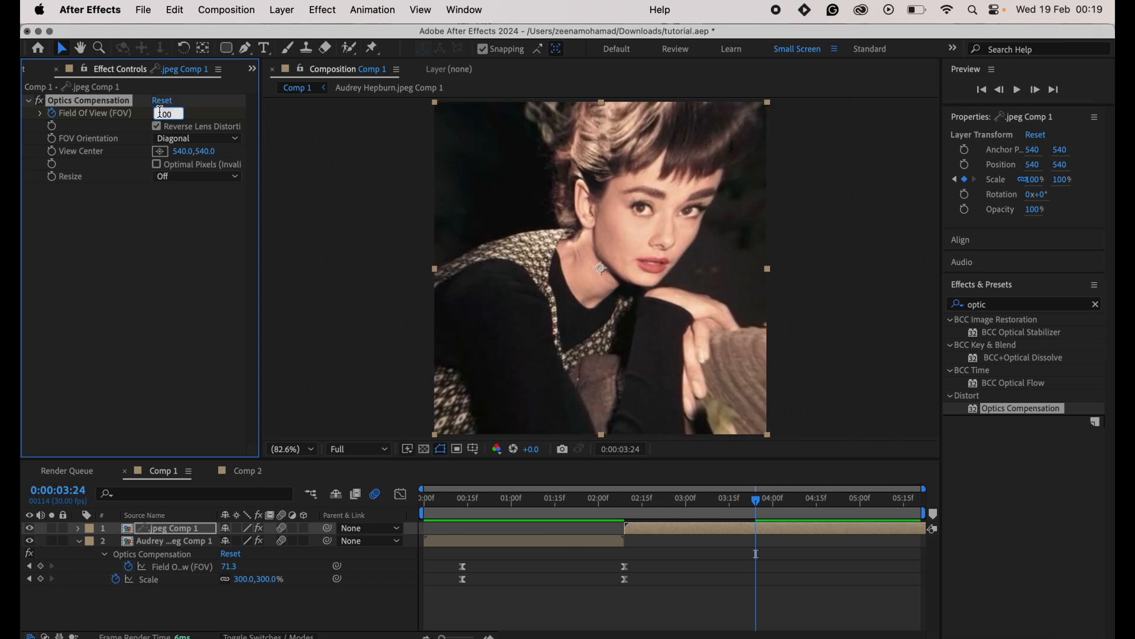
key("Return")
key("u")
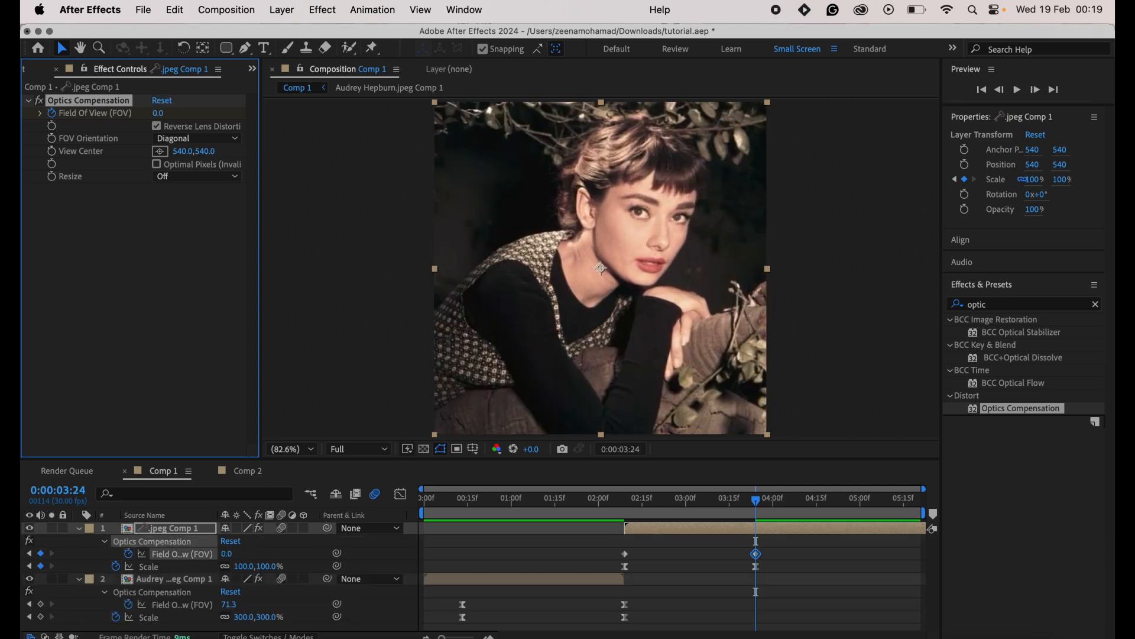
Step: Easy-ease the second clip's Field Of View keyframes and reshape their curve to drop steeply at first and level off slowly
left_click_drag(558, 549, 782, 551)
left_click(400, 493)
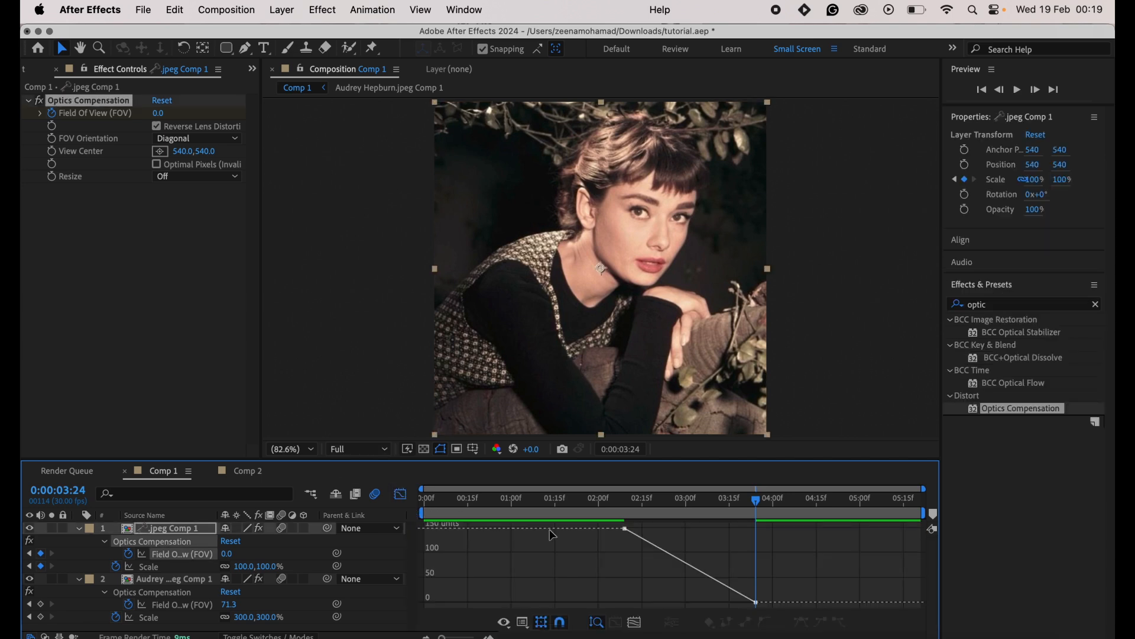
left_click(703, 568)
left_click(796, 625)
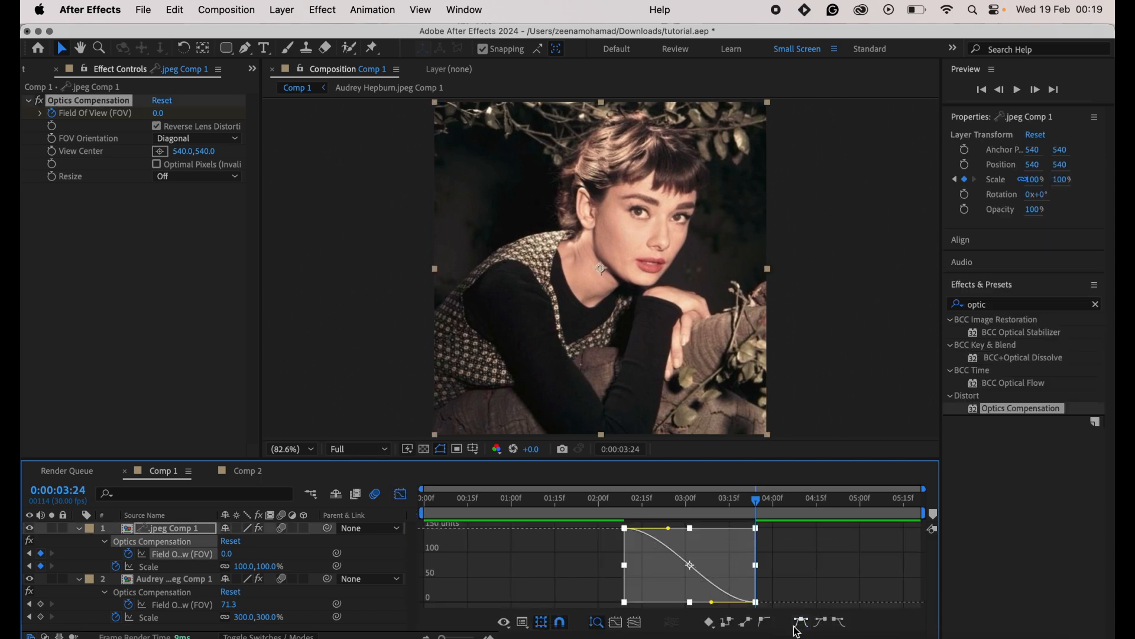
left_click_drag(669, 529, 614, 580)
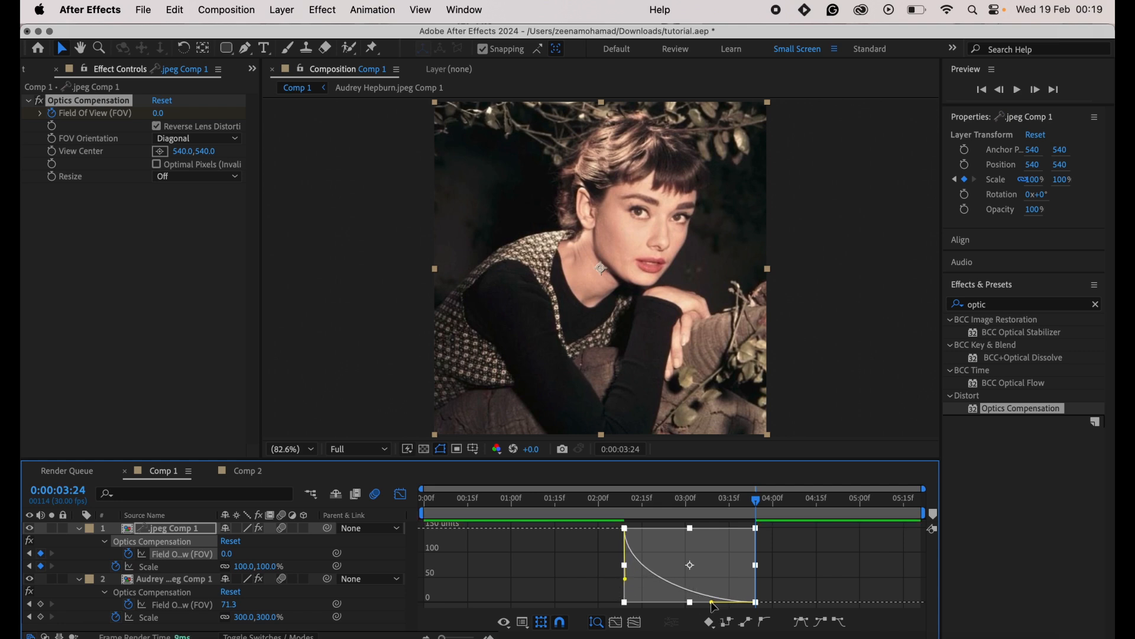
left_click_drag(713, 603, 621, 582)
left_click(829, 542)
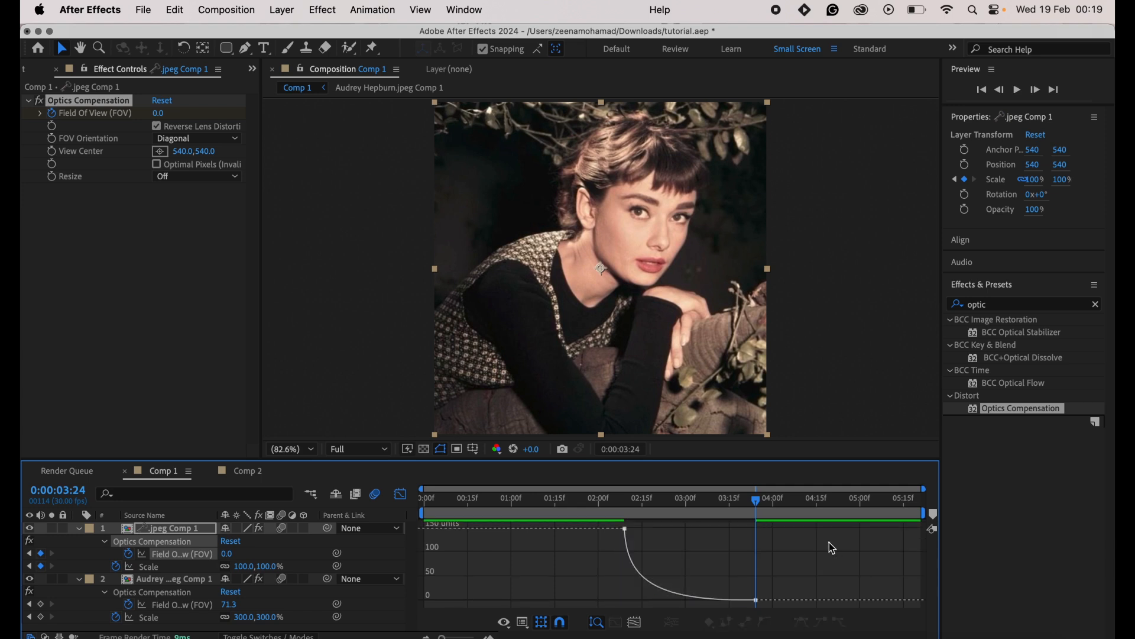
Step: Preview the complete zoom transition with lens distortion on both clips from near the start of the composition
left_click_drag(756, 501, 432, 526)
key("space")
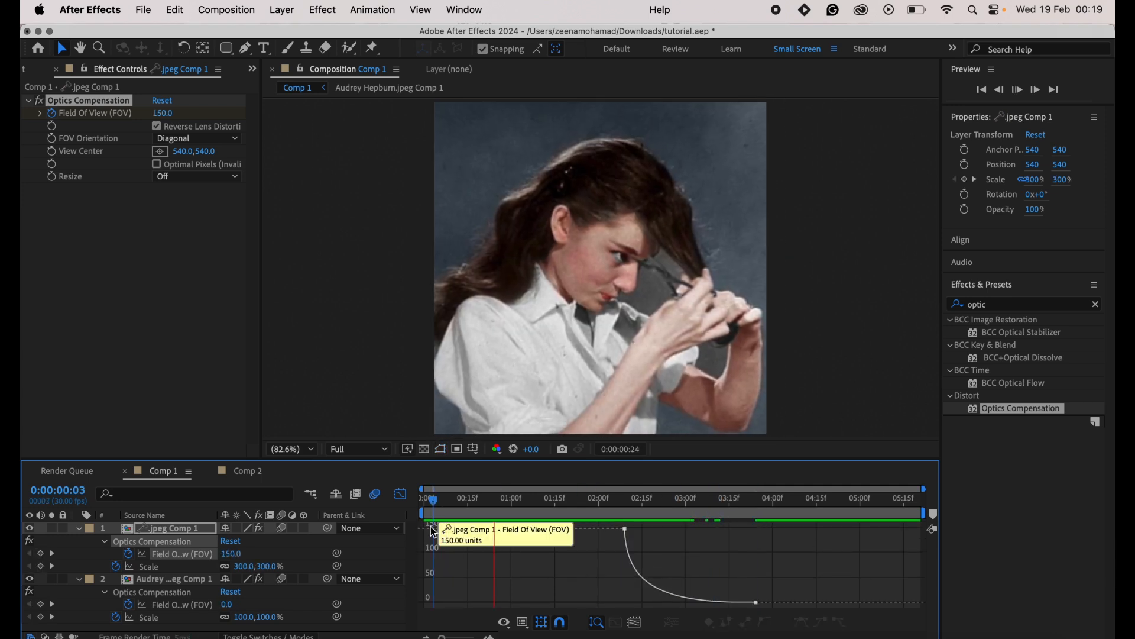